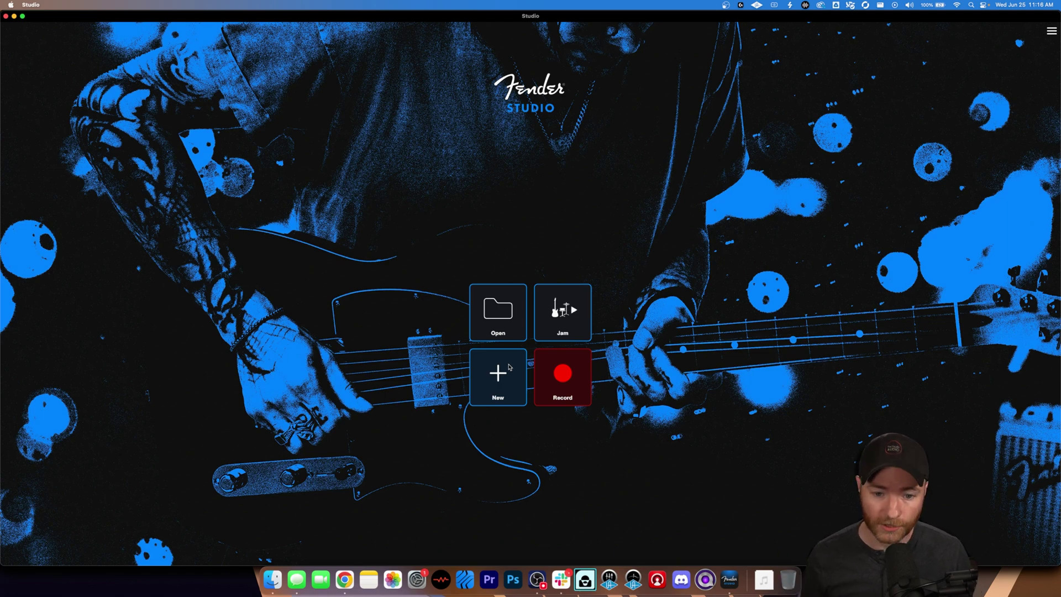
# Step: Start a new empty session and add a cyan Other-type track named Drums
pyautogui.click(519, 383)
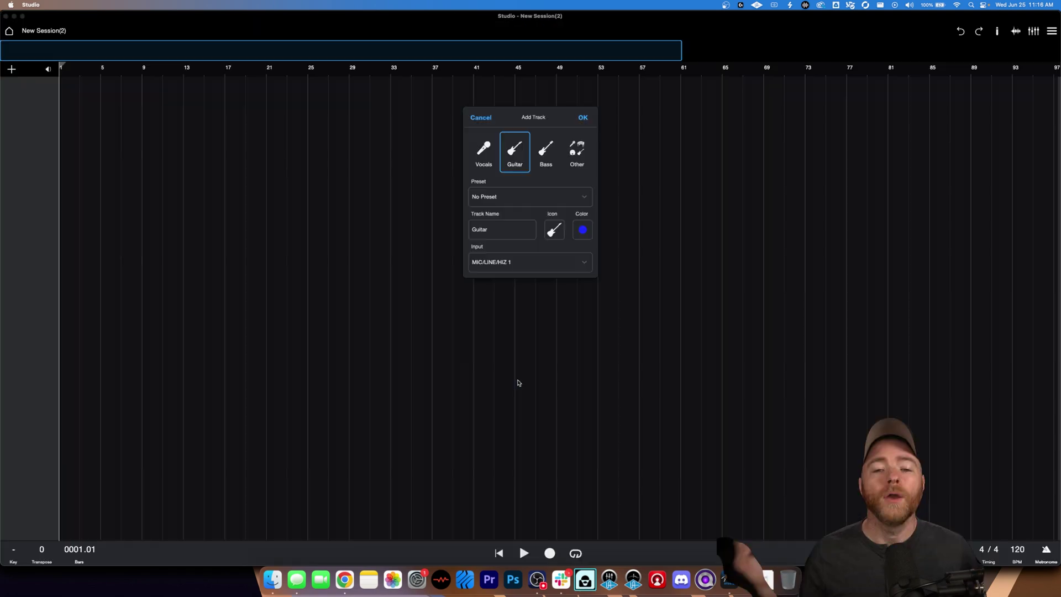
pyautogui.click(574, 168)
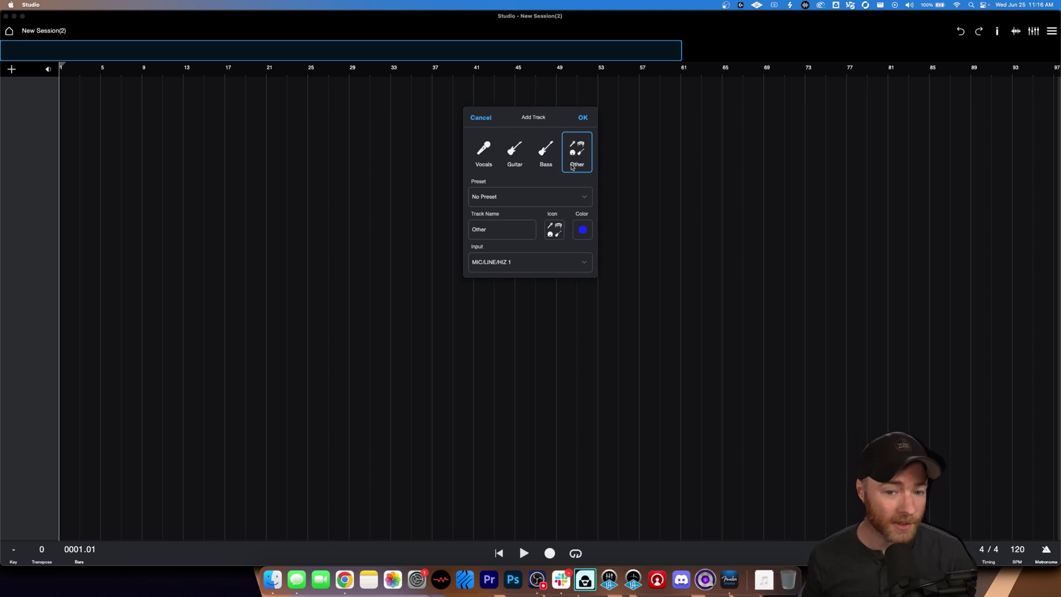
pyautogui.click(489, 237)
pyautogui.write('Drums')
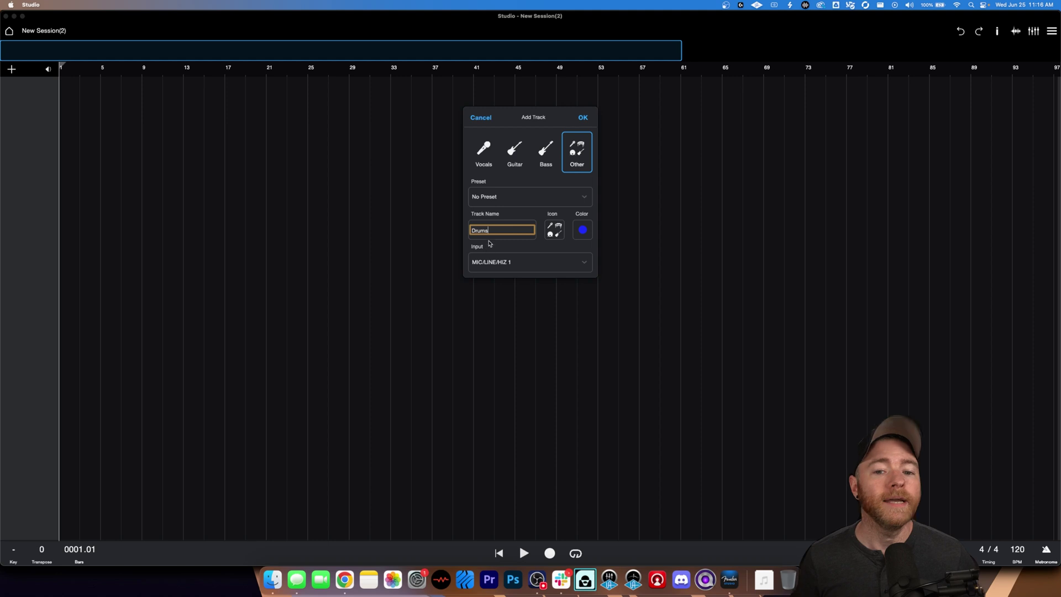
pyautogui.click(586, 226)
pyautogui.click(569, 137)
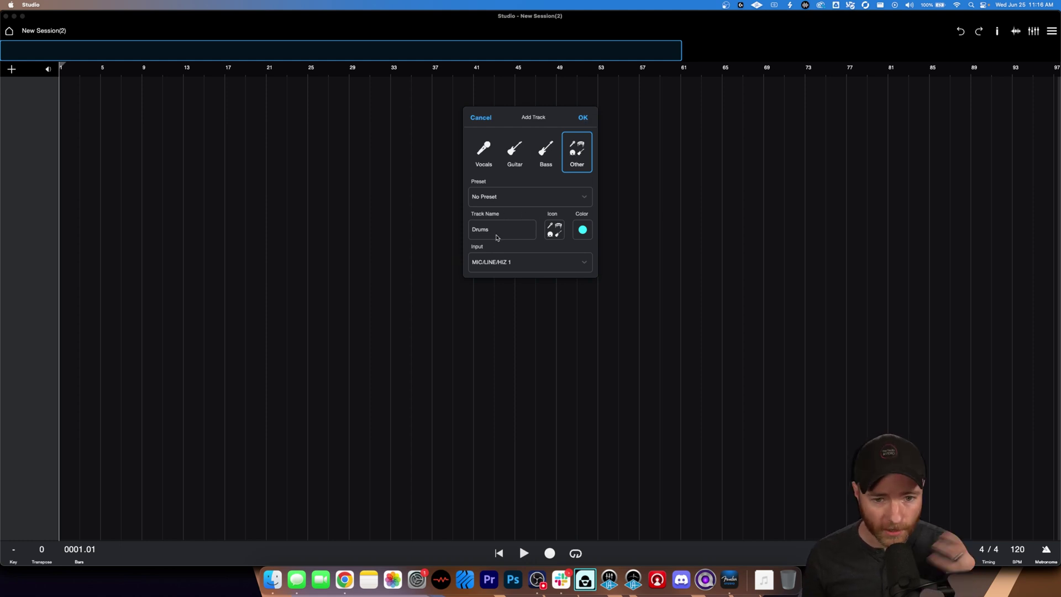
pyautogui.click(585, 118)
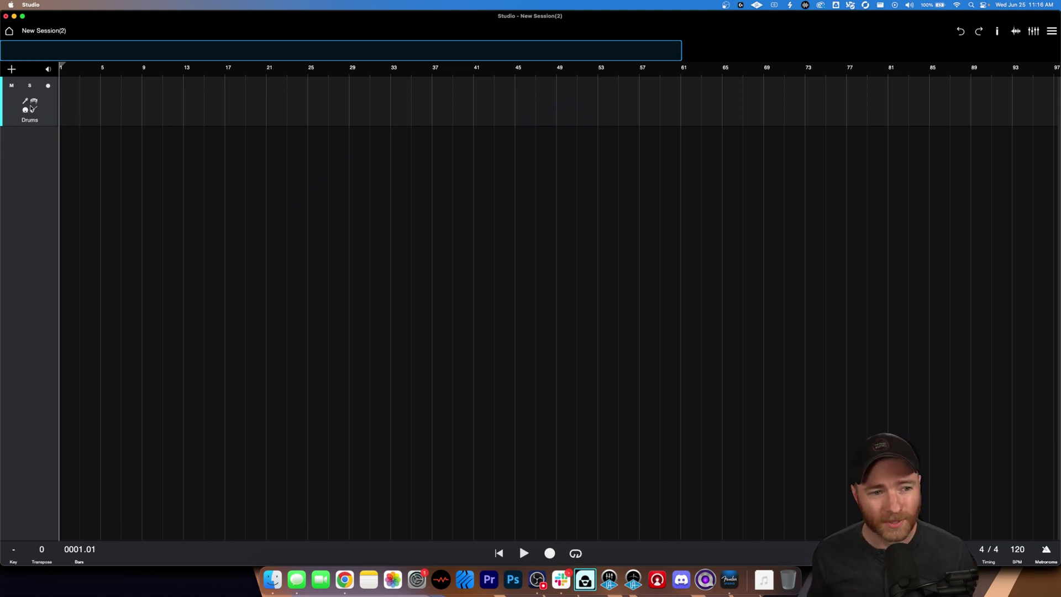
# Step: Set the Drums track's icon to a drum kit in its track settings
pyautogui.click(31, 107)
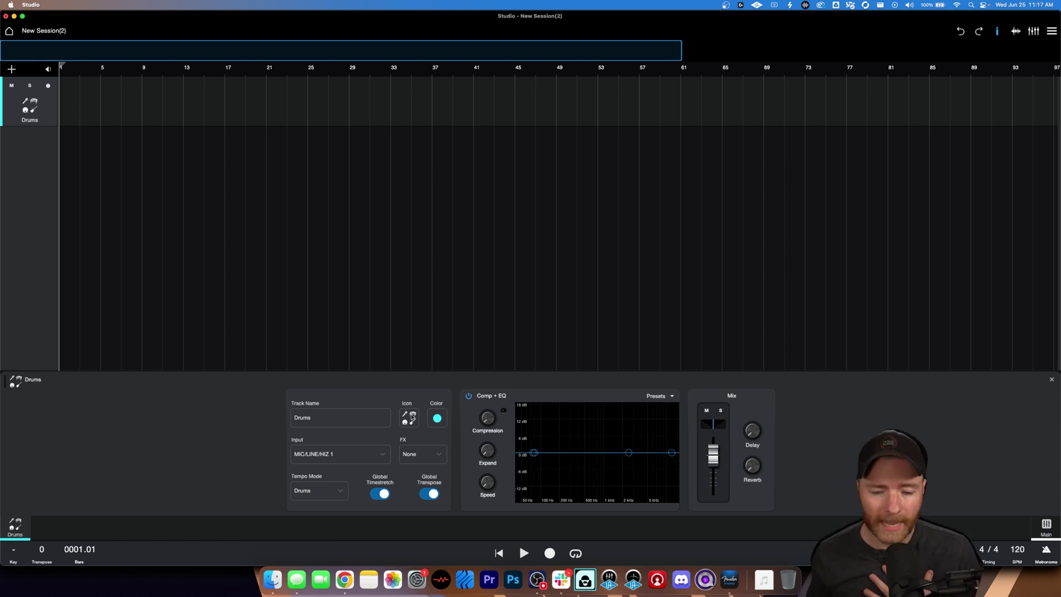
pyautogui.click(411, 417)
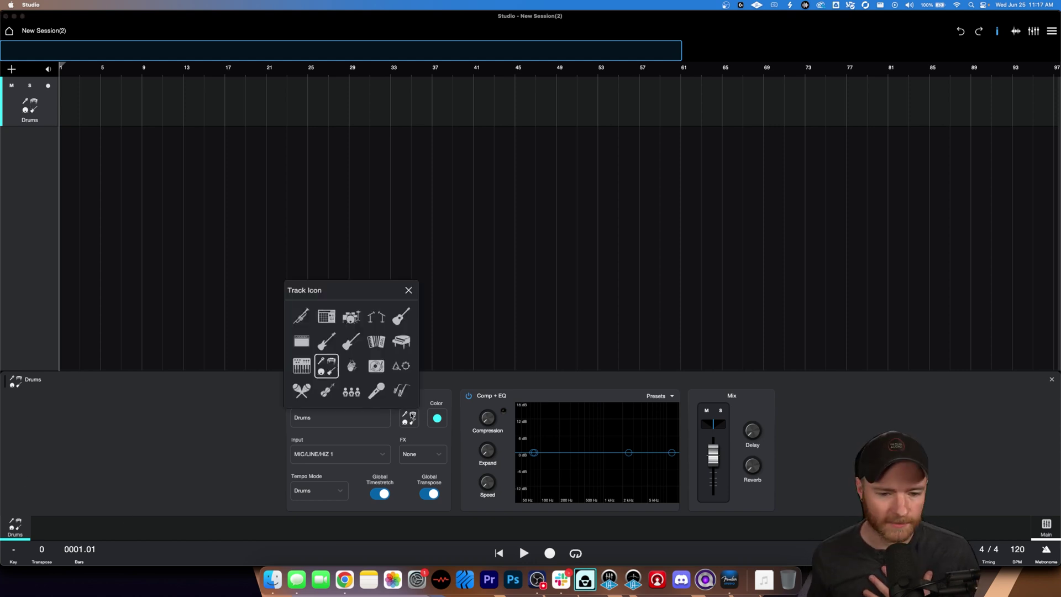
pyautogui.click(351, 321)
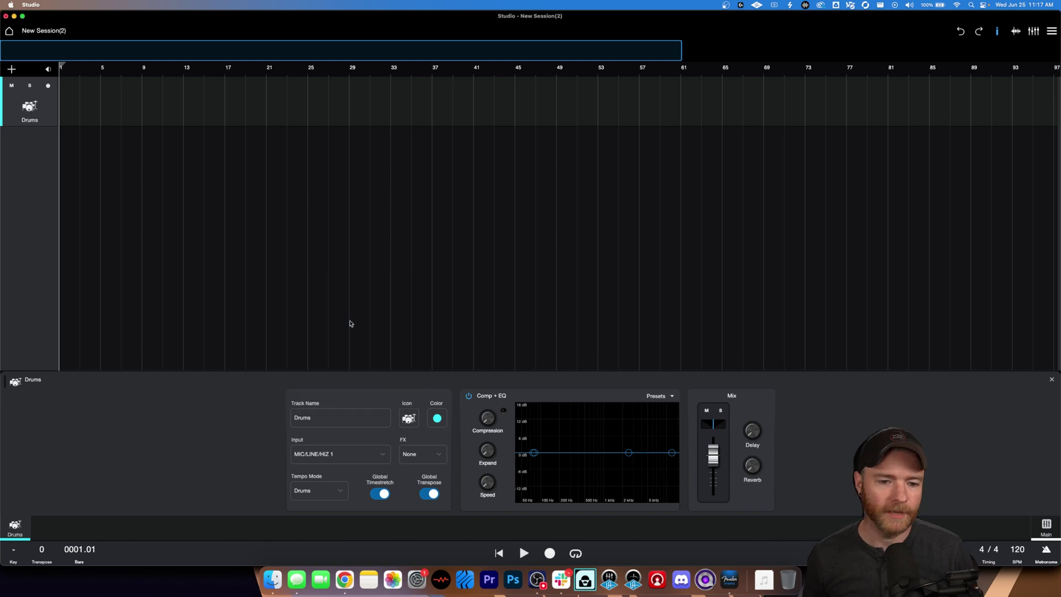
pyautogui.click(1051, 32)
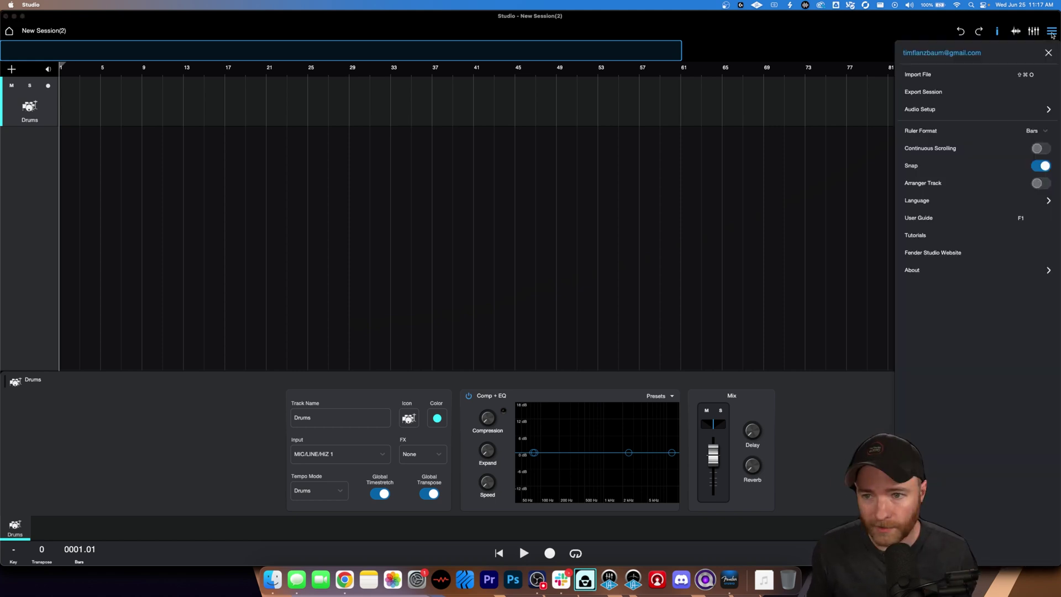
# Step: Import the Boots and Cats CT 8th.wav loop from the Audio Files folder onto the Drums track
pyautogui.click(1025, 78)
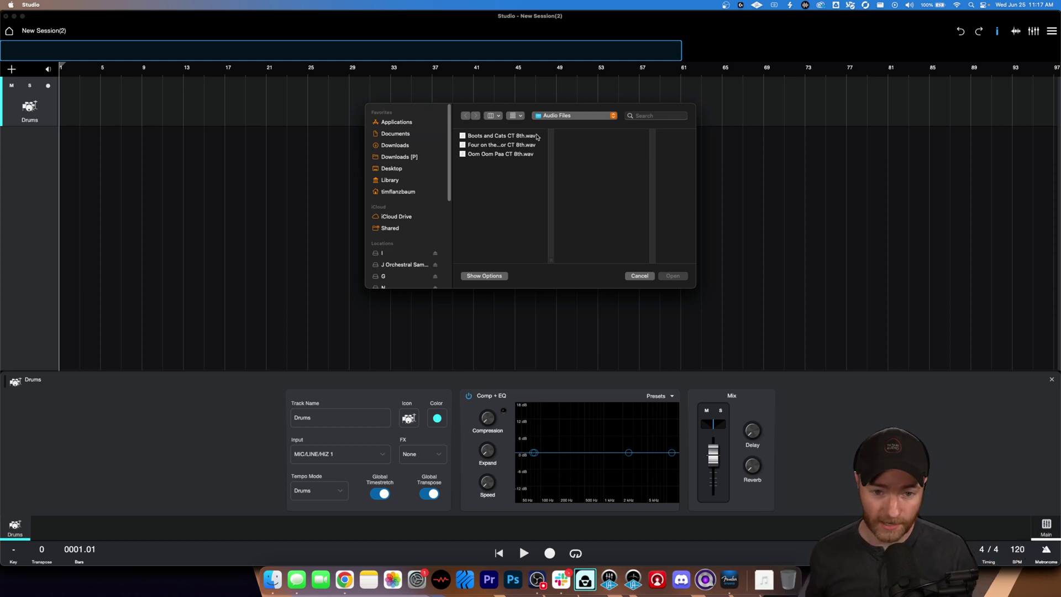
pyautogui.doubleClick(489, 136)
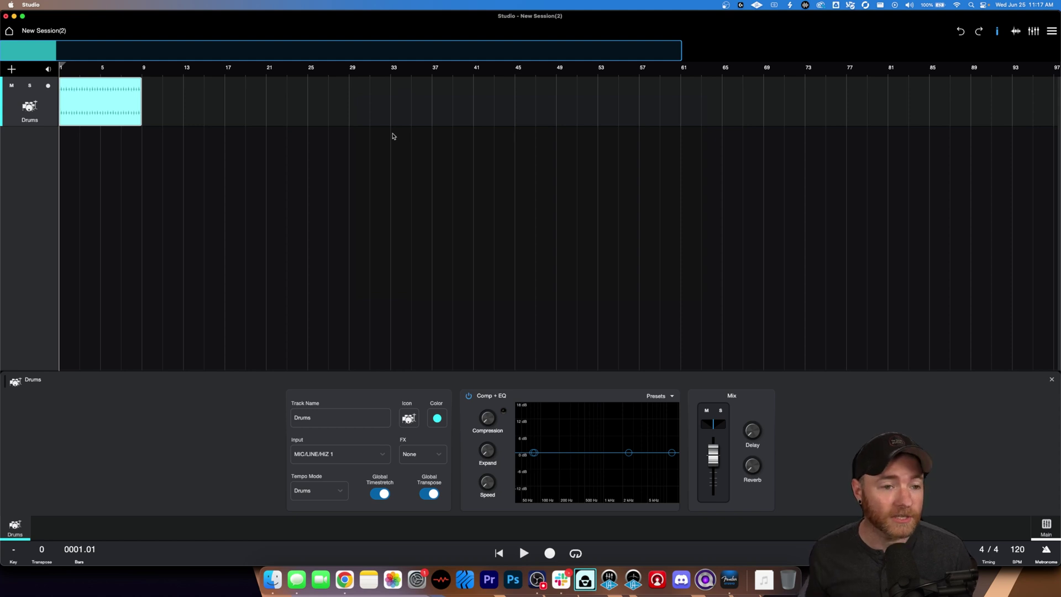
# Step: Audition the drums, then duplicate the loop back-to-back to fill bars 1 to 33
pyautogui.press('space')
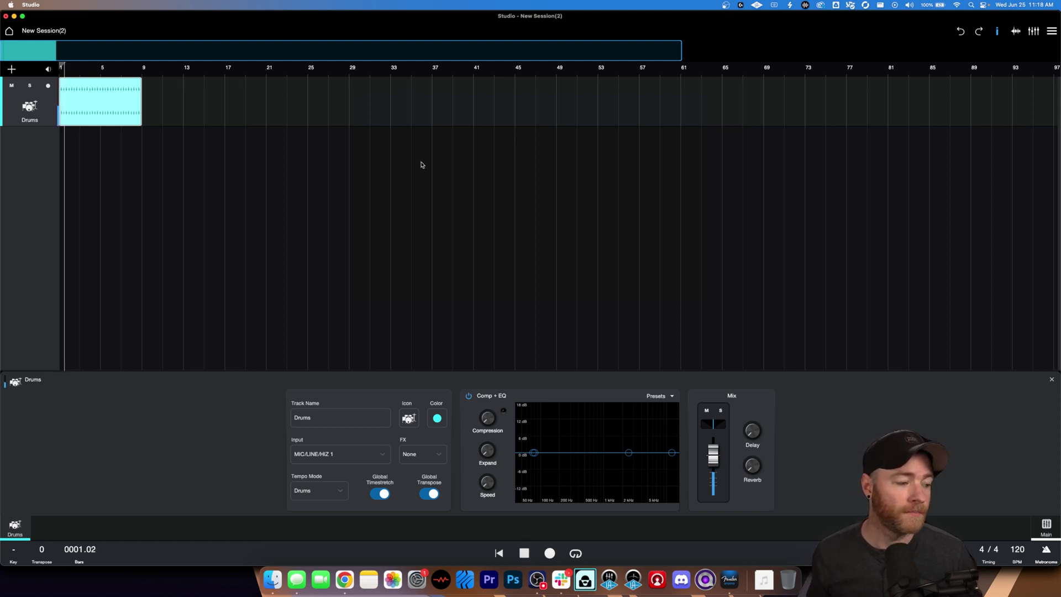
pyautogui.press('space')
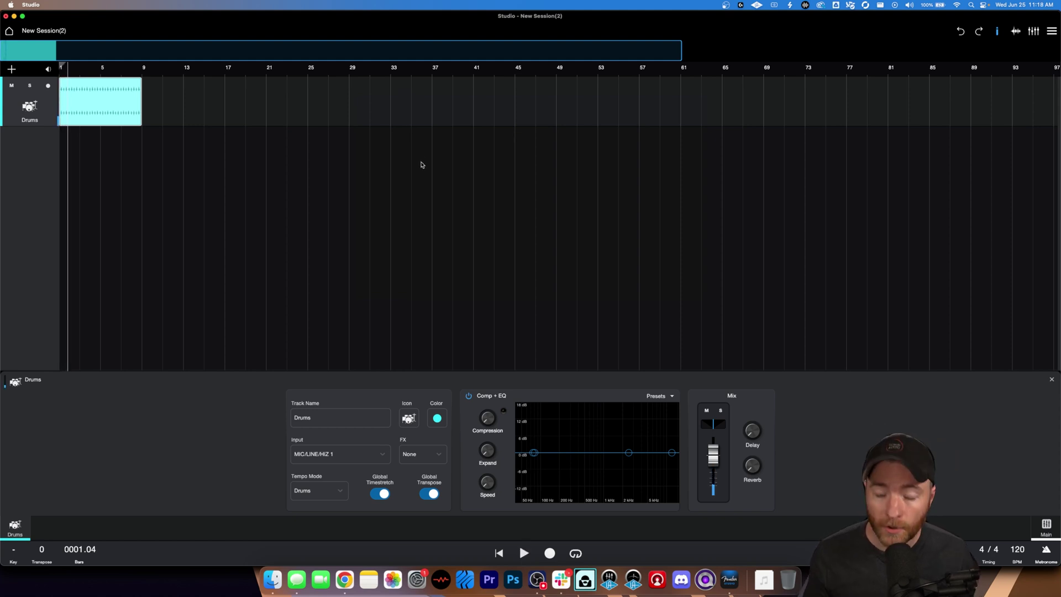
pyautogui.press('Return')
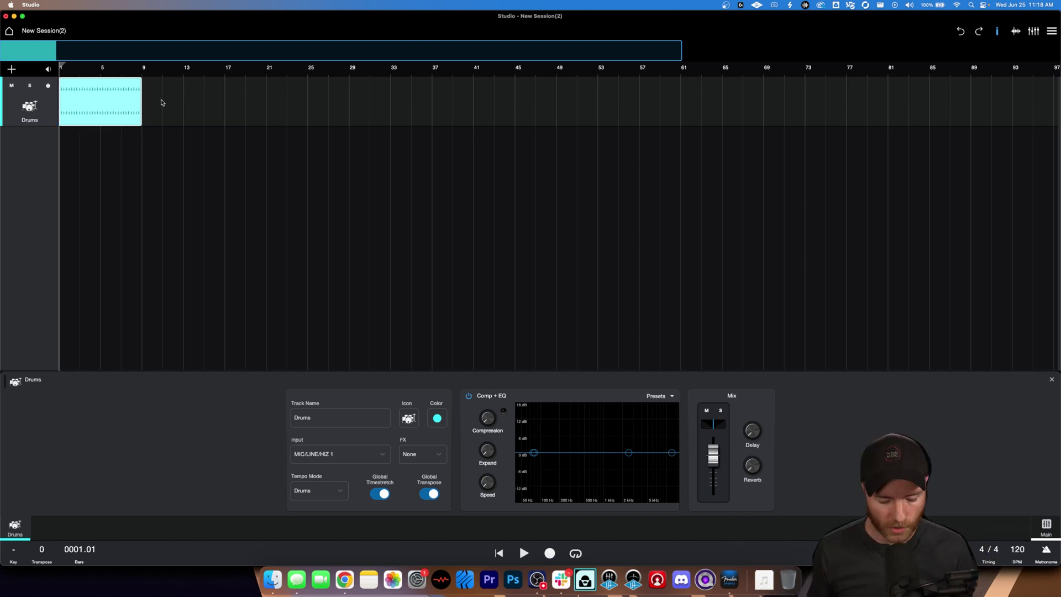
pyautogui.press('super+d')
pyautogui.press('super+d')
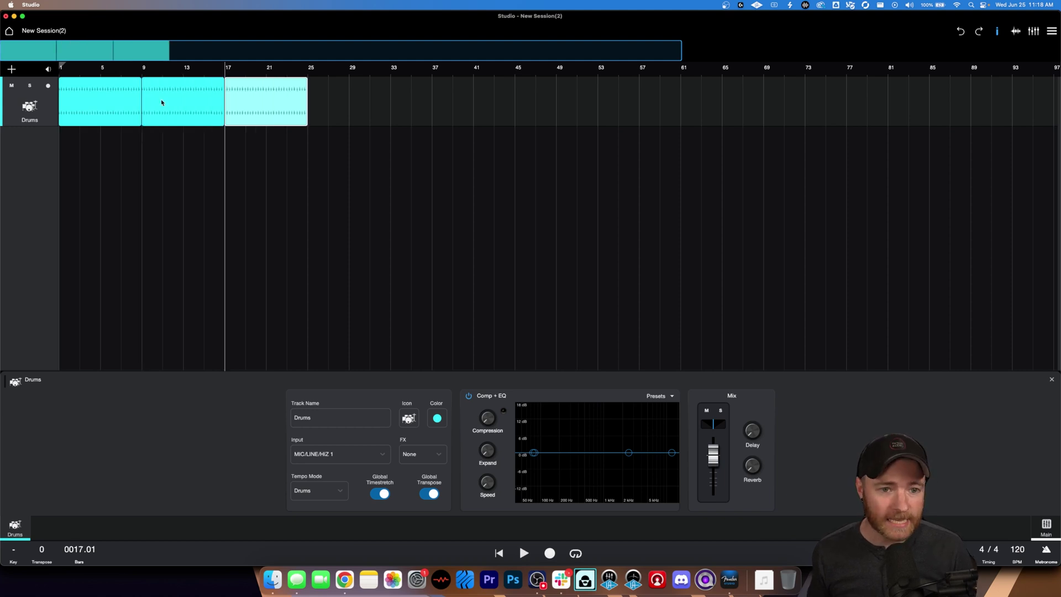
pyautogui.press('super+d')
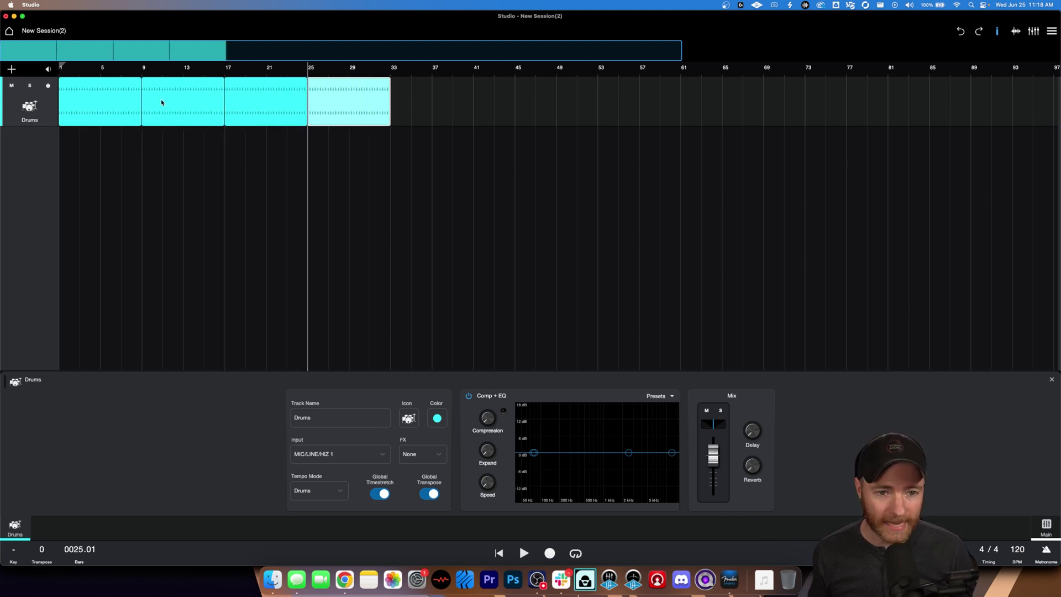
pyautogui.click(12, 69)
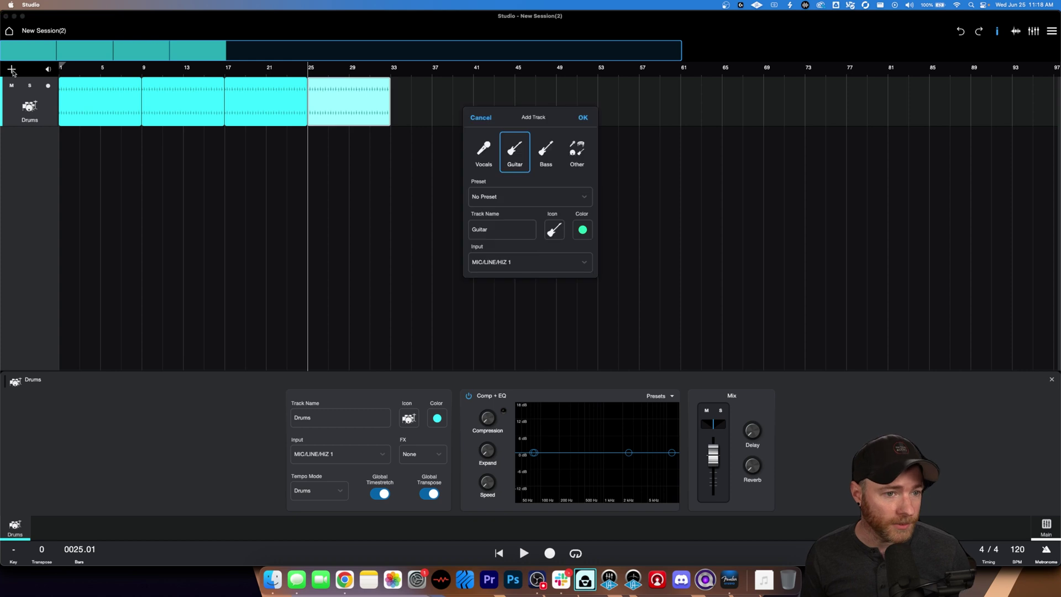
# Step: Add a green guitar track named Guitar 1 using the Clarity preset
pyautogui.click(510, 197)
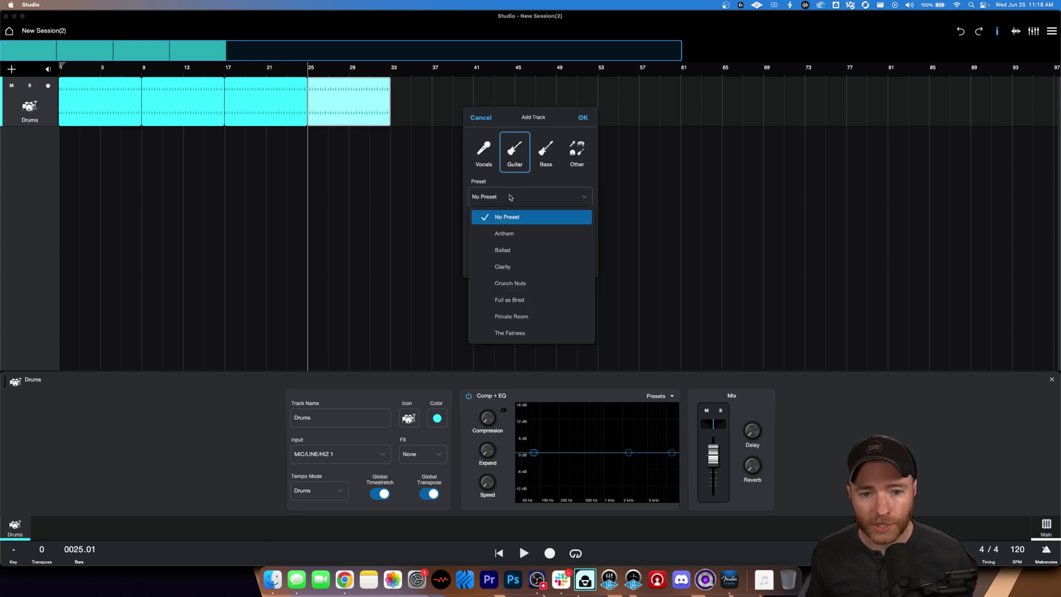
pyautogui.click(532, 270)
pyautogui.doubleClick(492, 230)
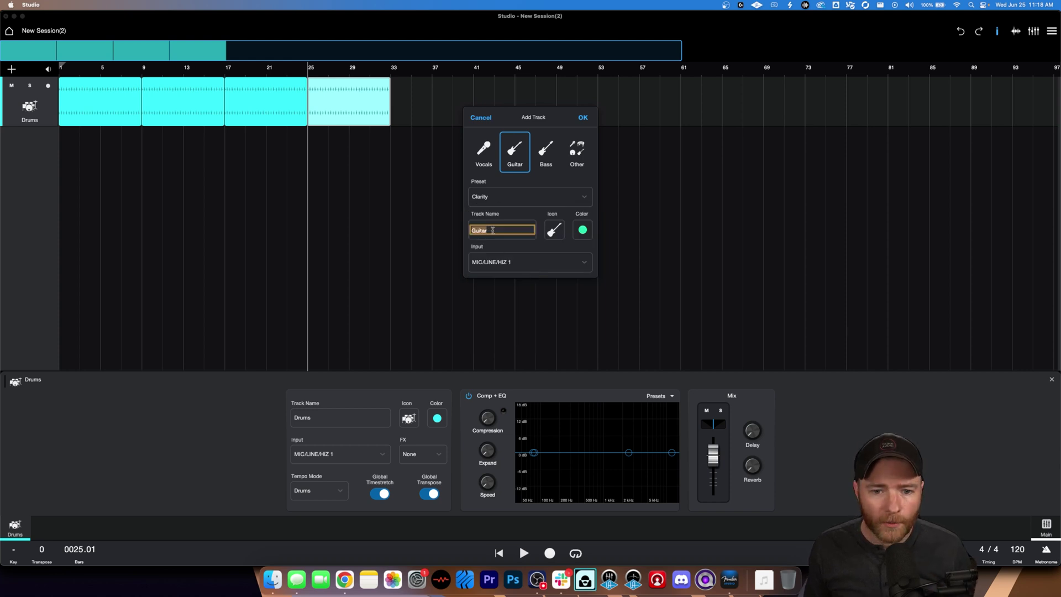
pyautogui.press('Right')
pyautogui.write('1')
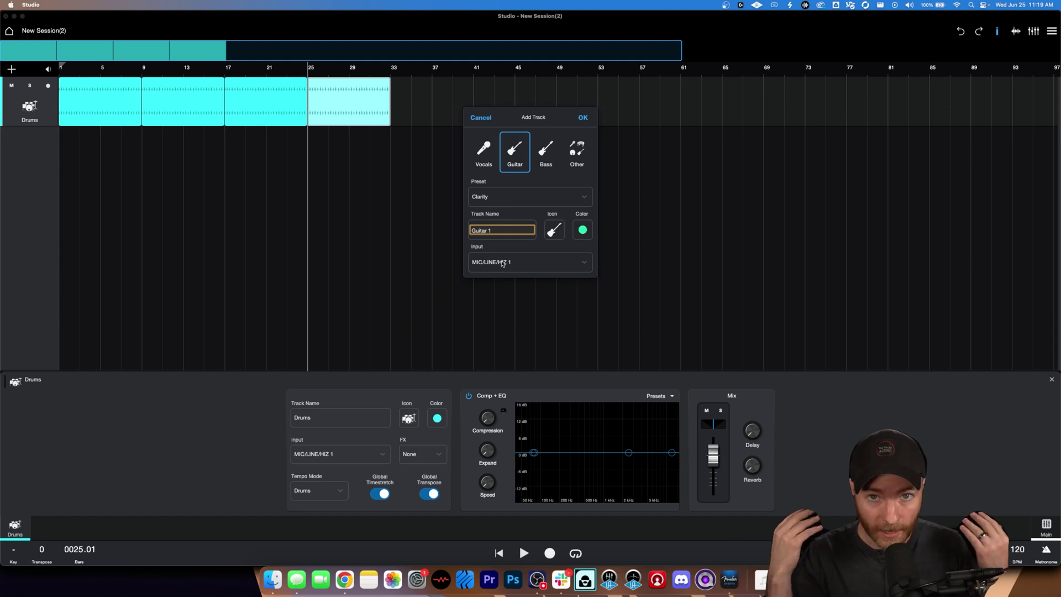
pyautogui.click(565, 125)
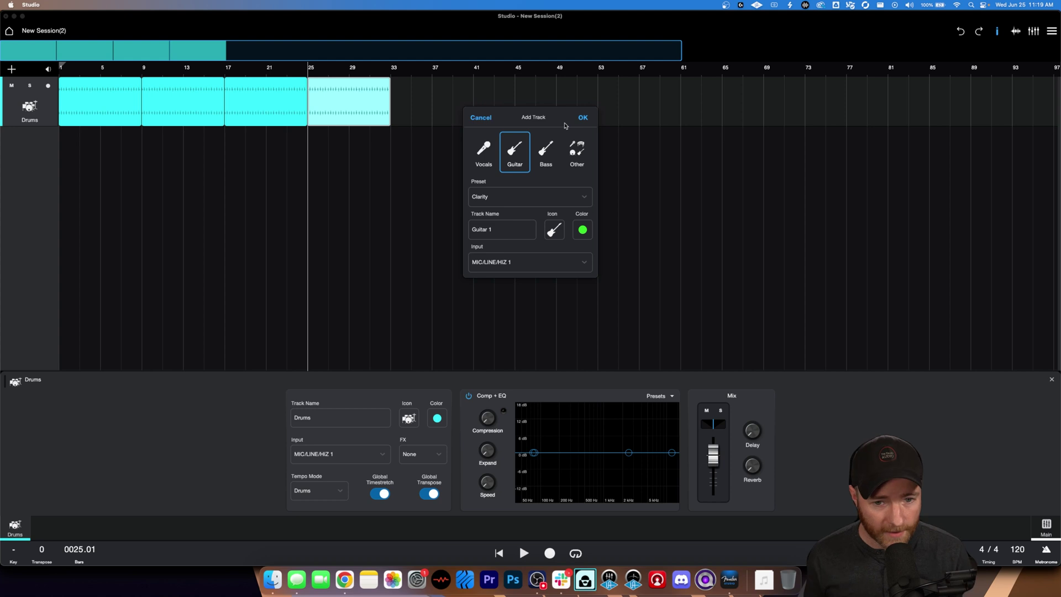
pyautogui.click(585, 118)
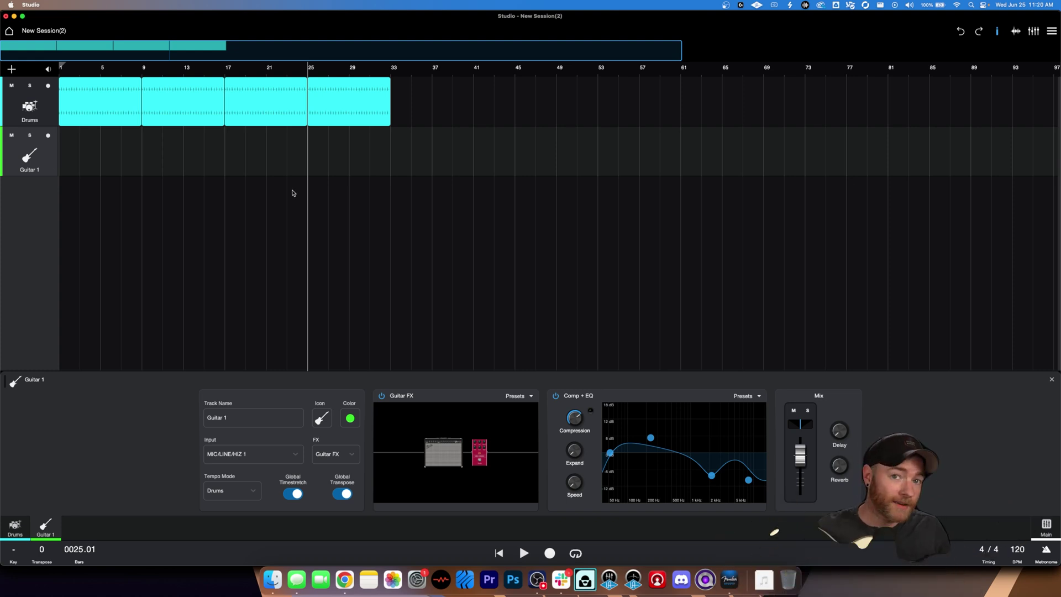
# Step: Set Guitar 1's input to MIC/LINE 2 and arm it for recording
pyautogui.click(254, 455)
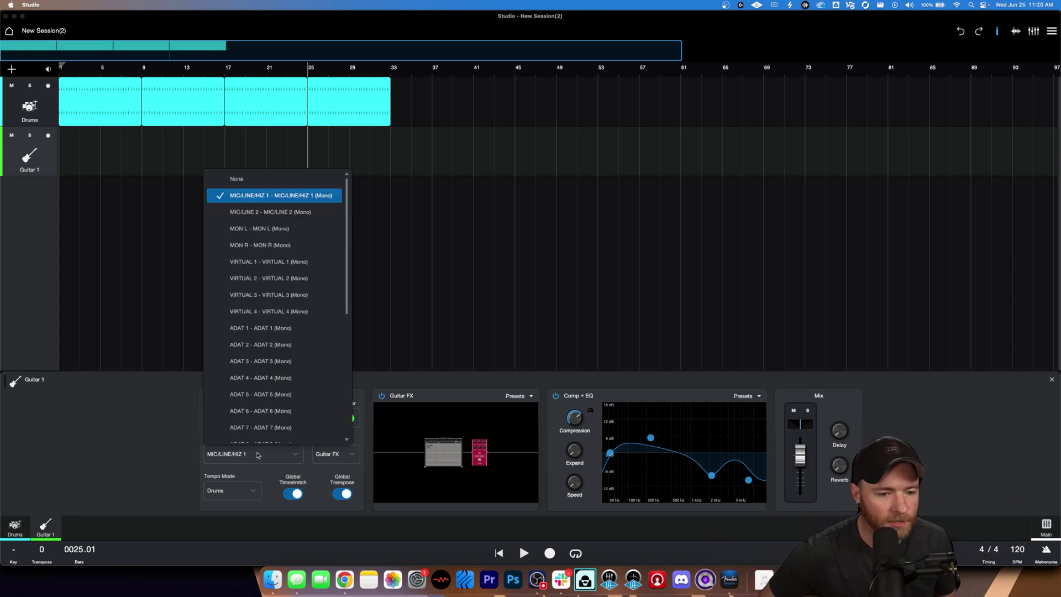
pyautogui.click(287, 211)
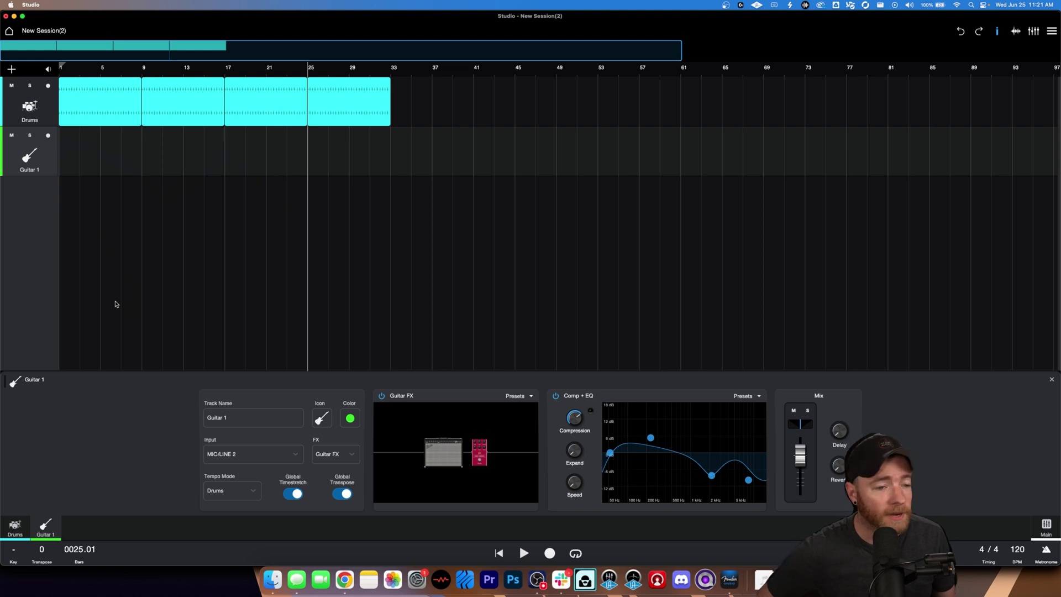
pyautogui.click(48, 135)
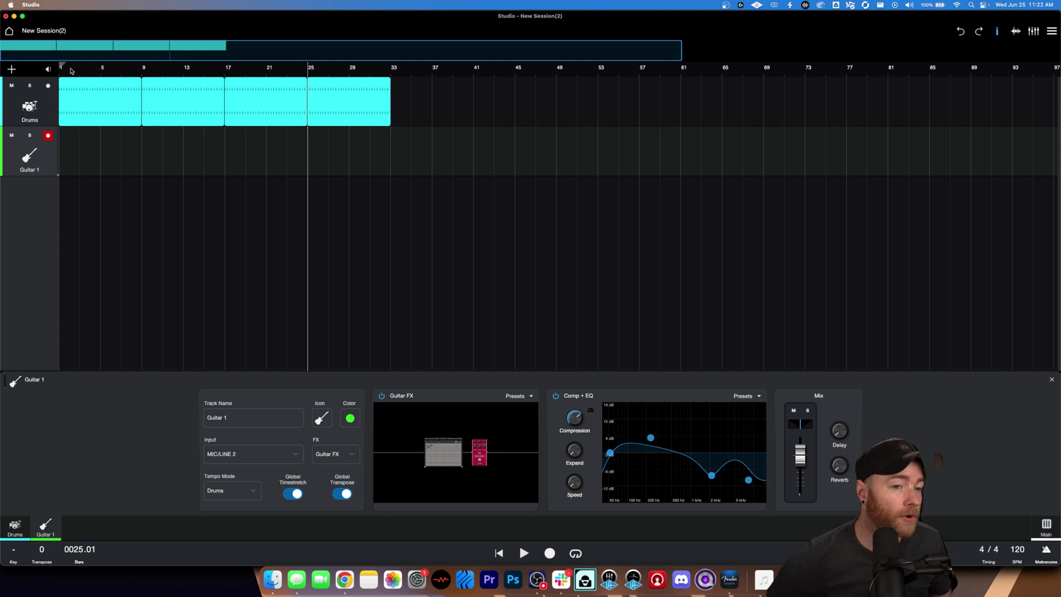
pyautogui.click(48, 69)
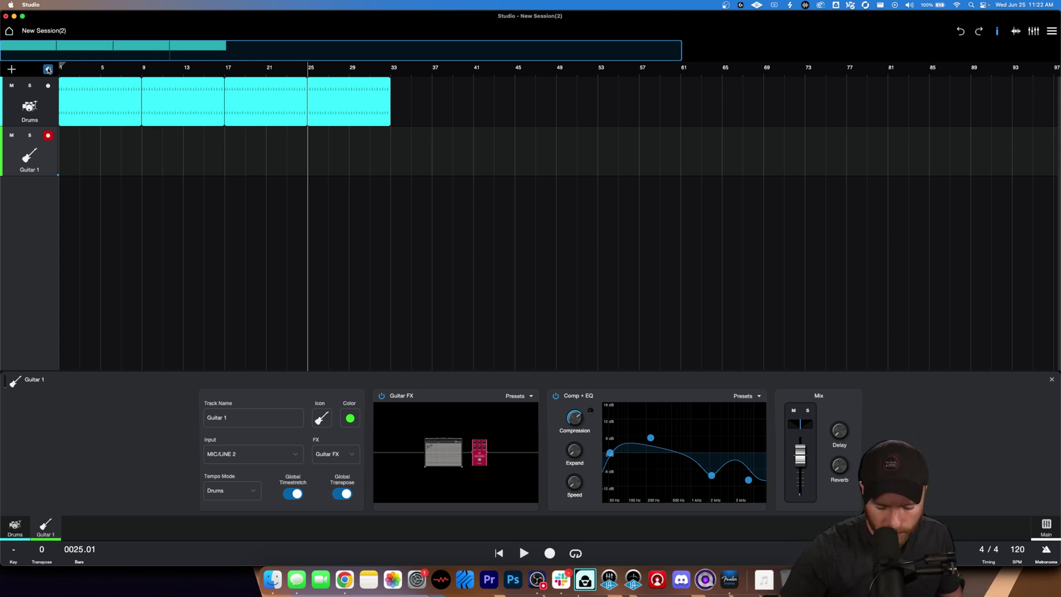
# Step: Return the playhead to bar 1 and bring up the Tap Tempo panel showing 120 BPM
pyautogui.click(48, 69)
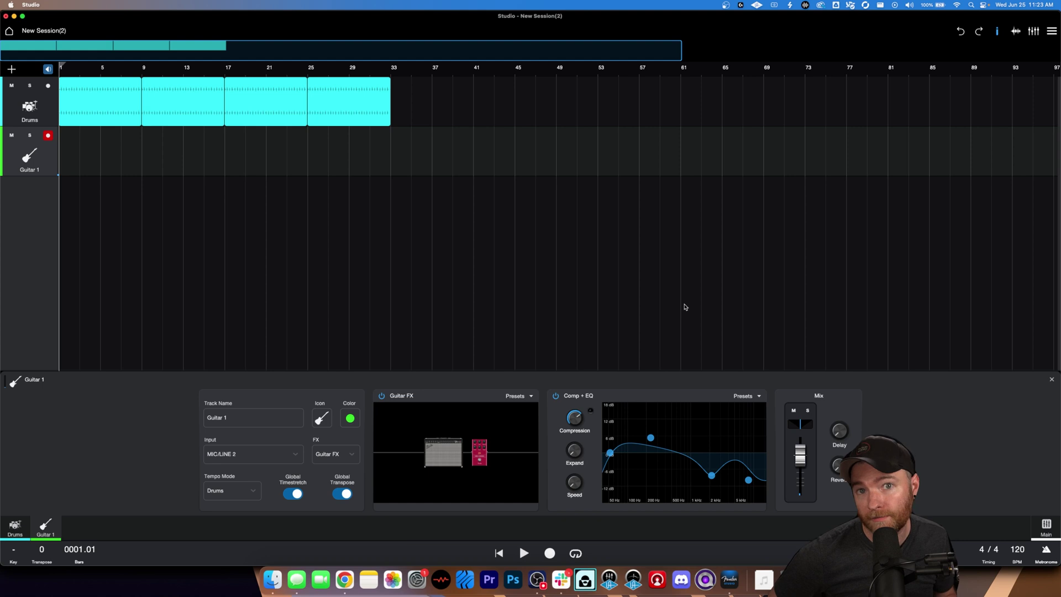
pyautogui.click(1022, 553)
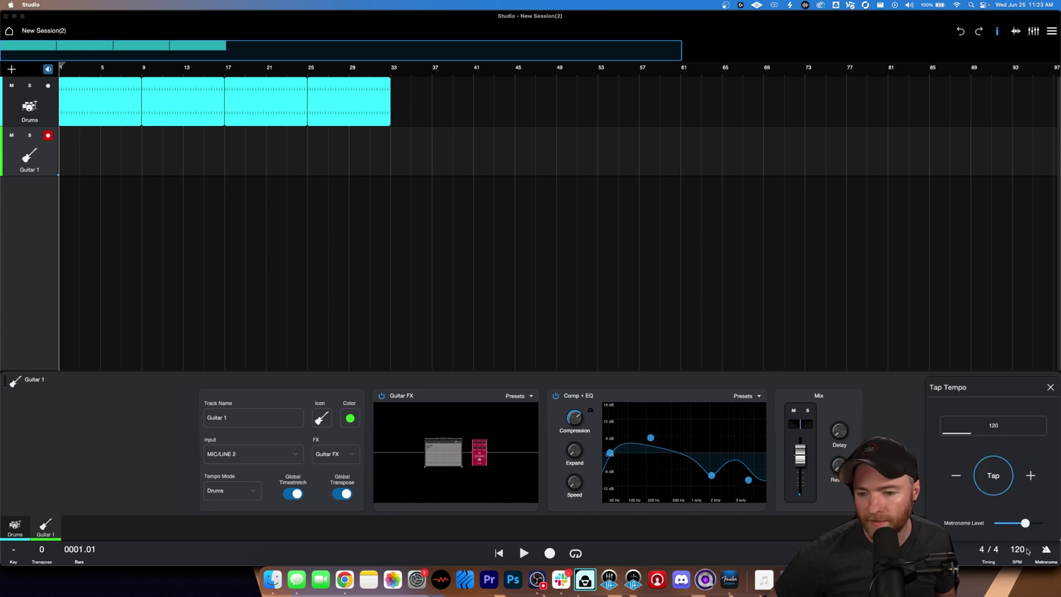
# Step: Change the session tempo to 110 BPM, preview it briefly, and return to the start
pyautogui.click(1010, 426)
pyautogui.write('110')
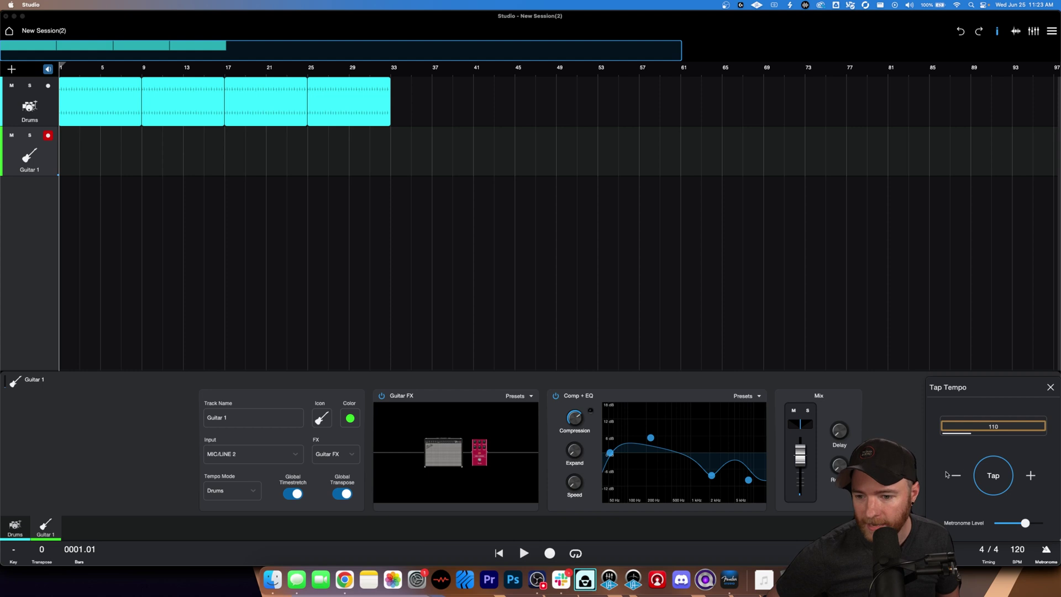
pyautogui.press('Return')
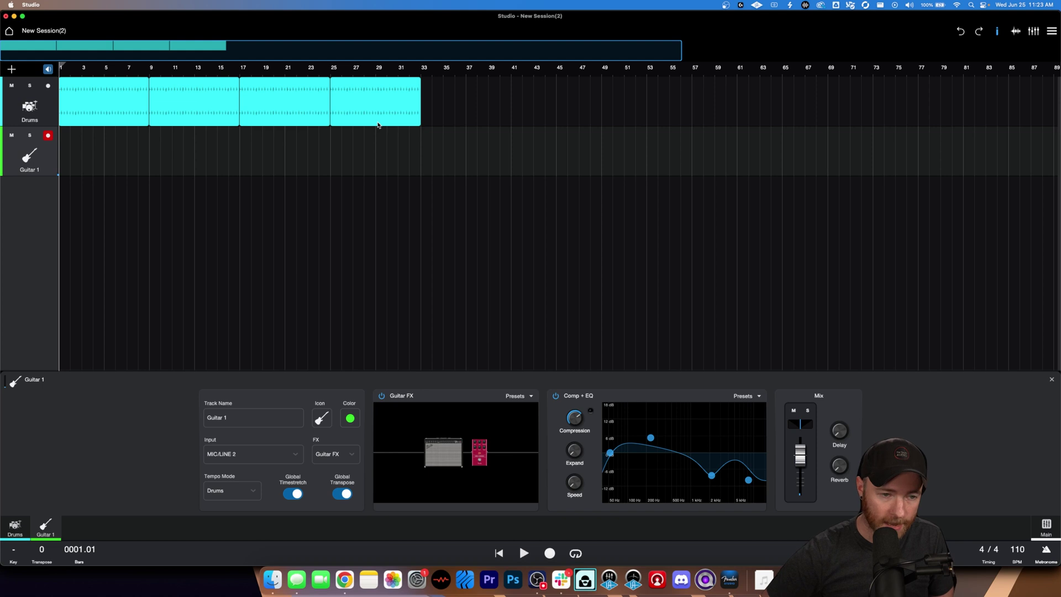
pyautogui.press('space')
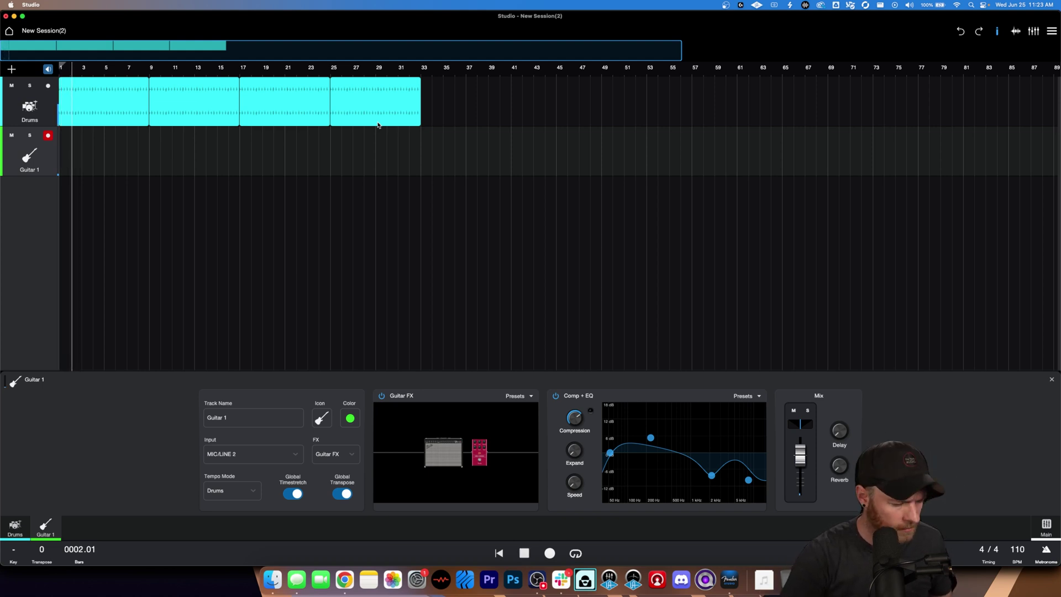
pyautogui.press('space')
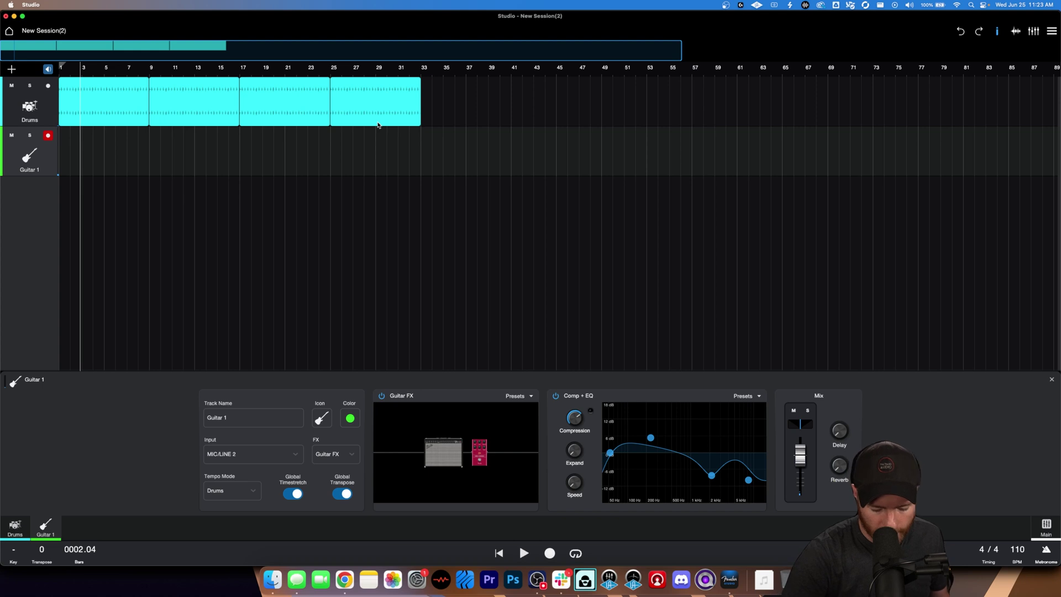
pyautogui.press('Home')
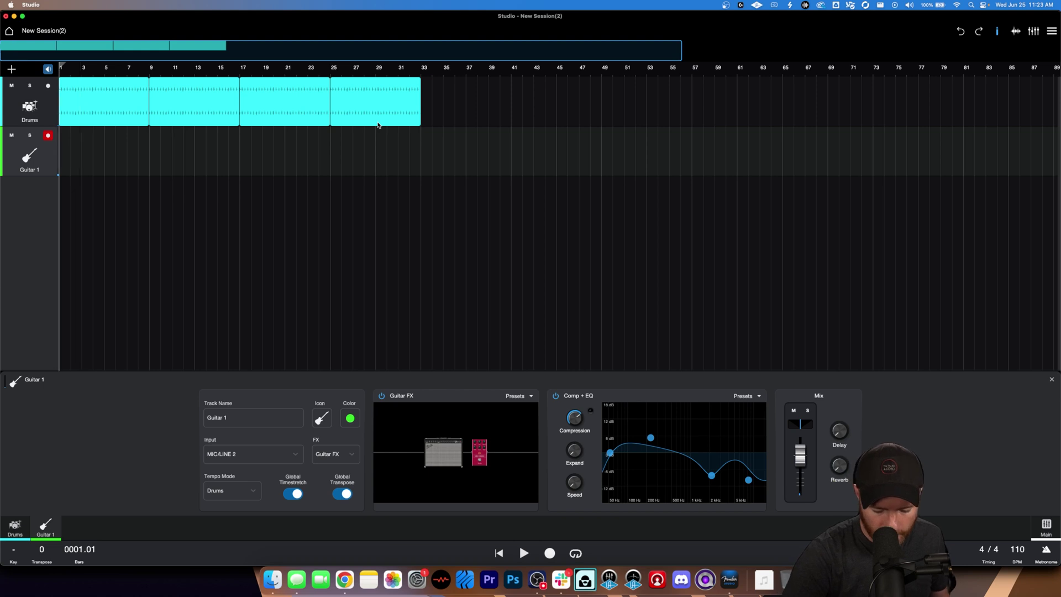
# Step: Record a guitar take on Guitar 1 spanning roughly bars 1 to 36
pyautogui.click(549, 553)
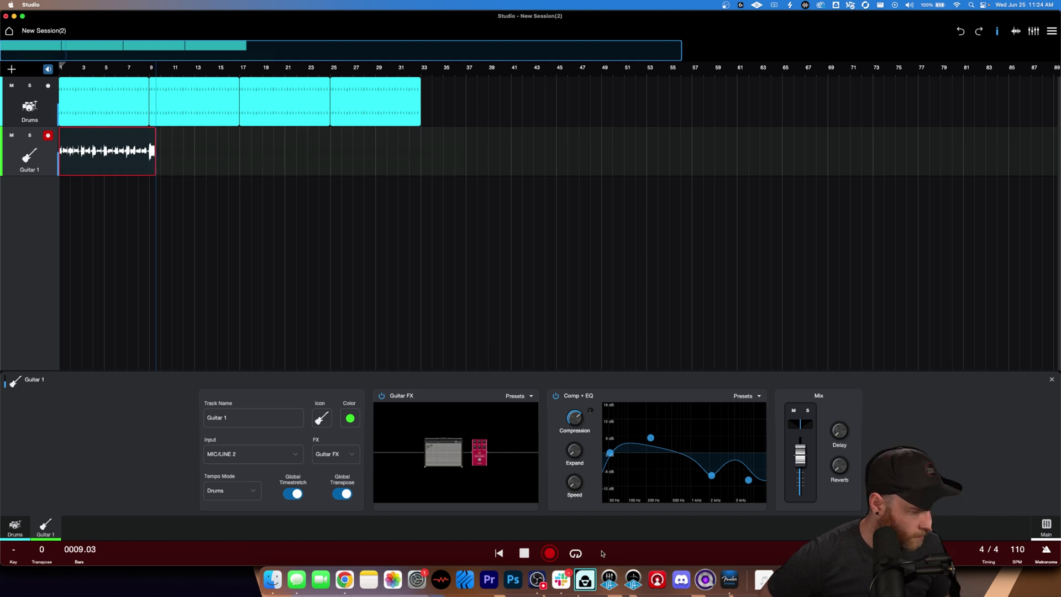
pyautogui.press('space')
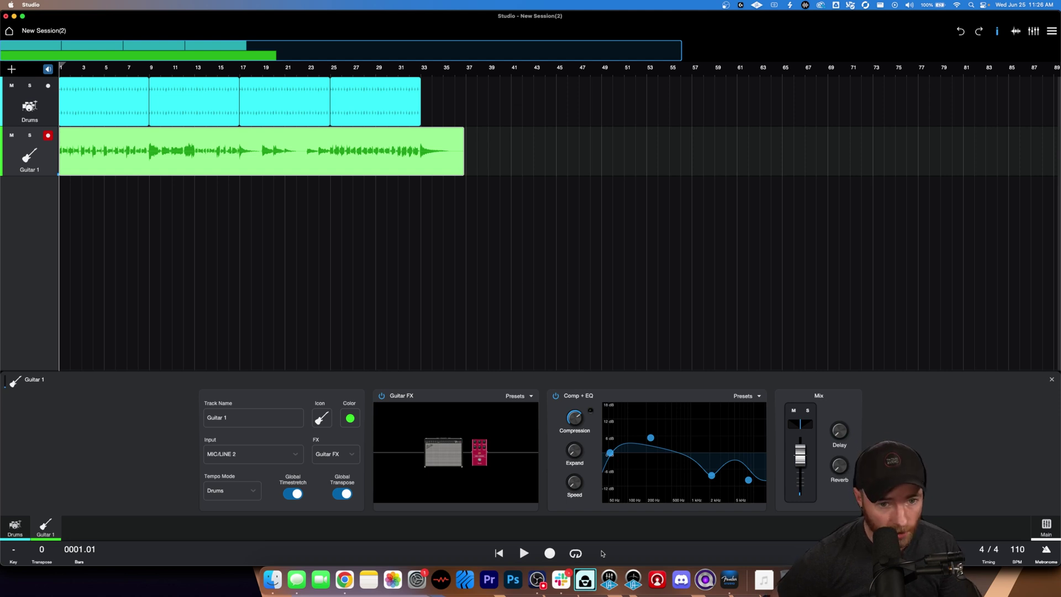
pyautogui.press('t')
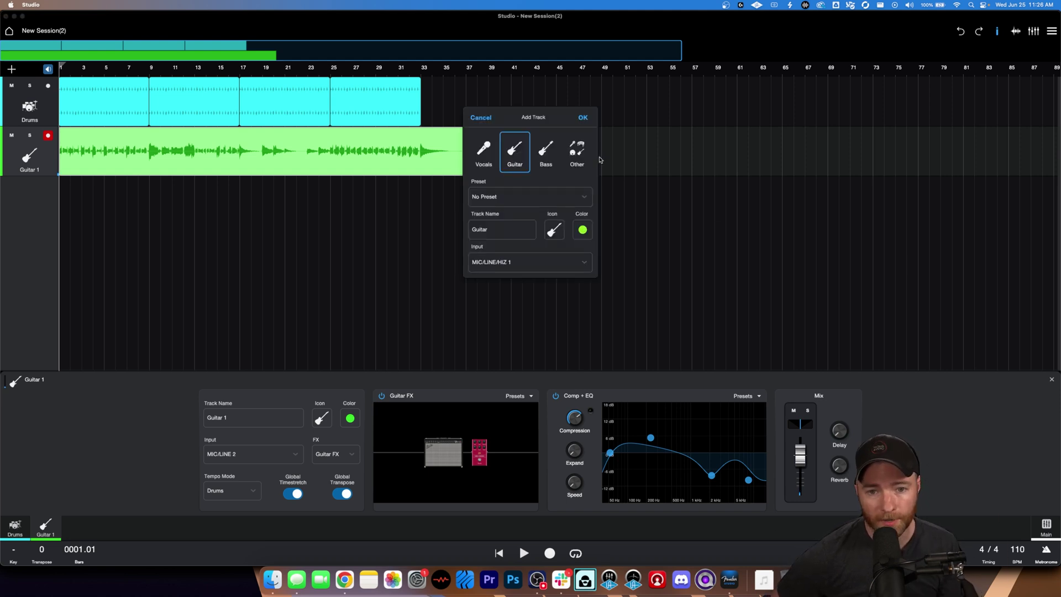
# Step: Add a magenta Bass track with the Base Bass preset on MIC/LINE 2, and disarm Guitar 1
pyautogui.click(547, 151)
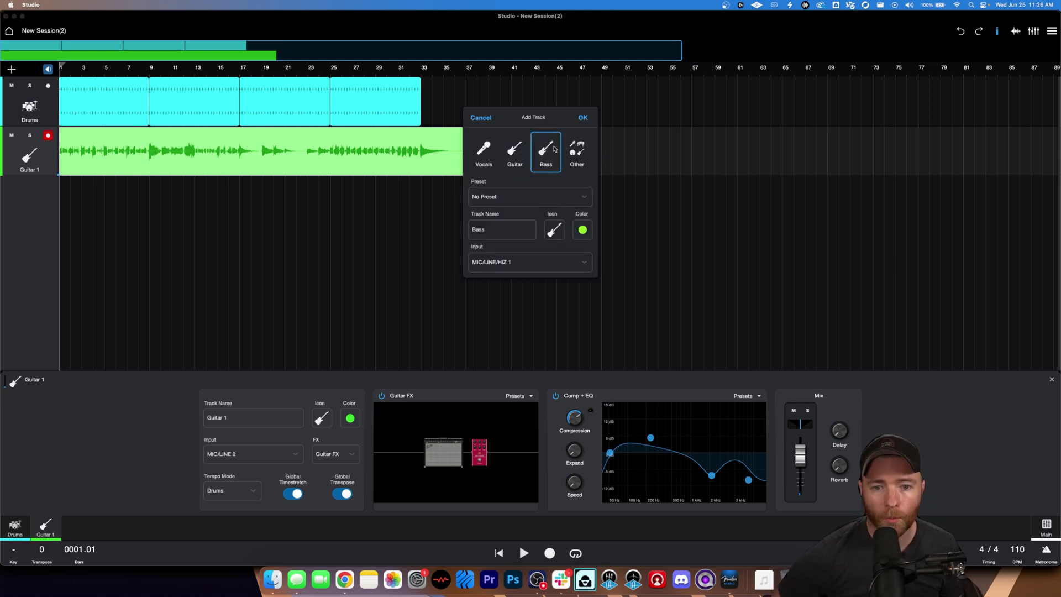
pyautogui.click(518, 263)
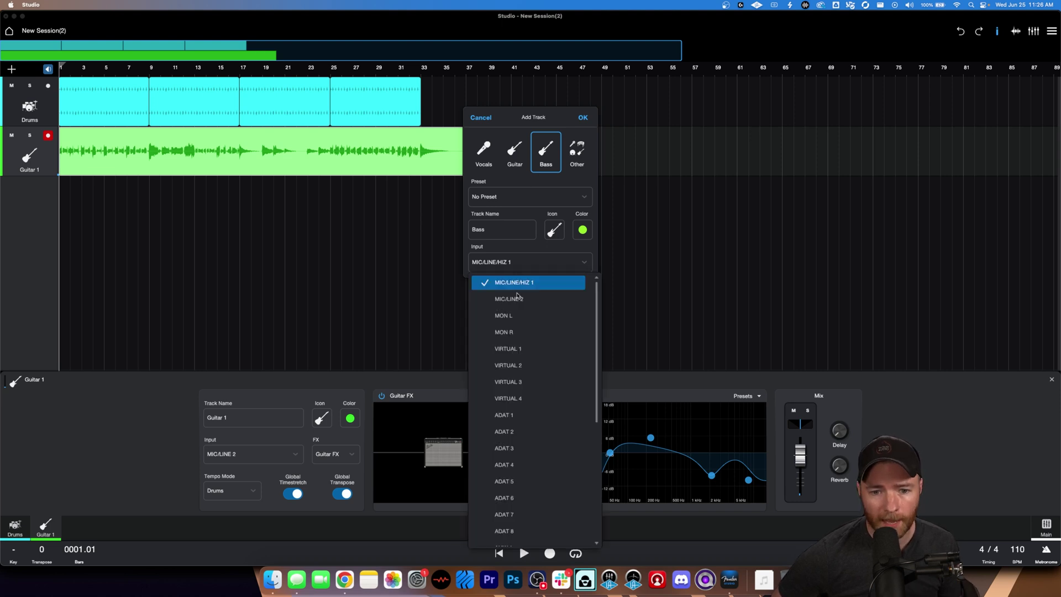
pyautogui.click(514, 299)
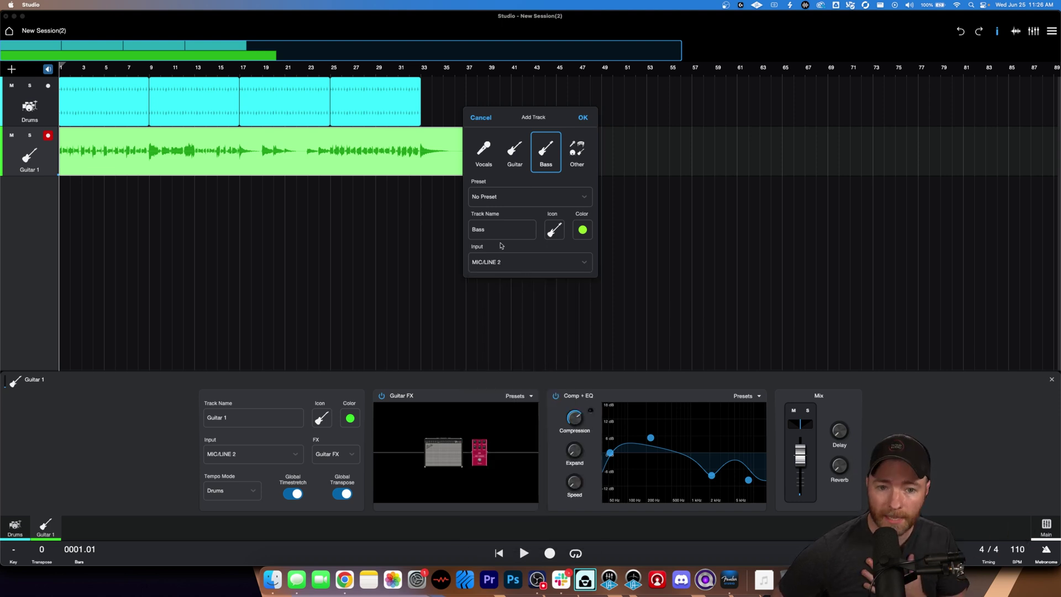
pyautogui.click(582, 229)
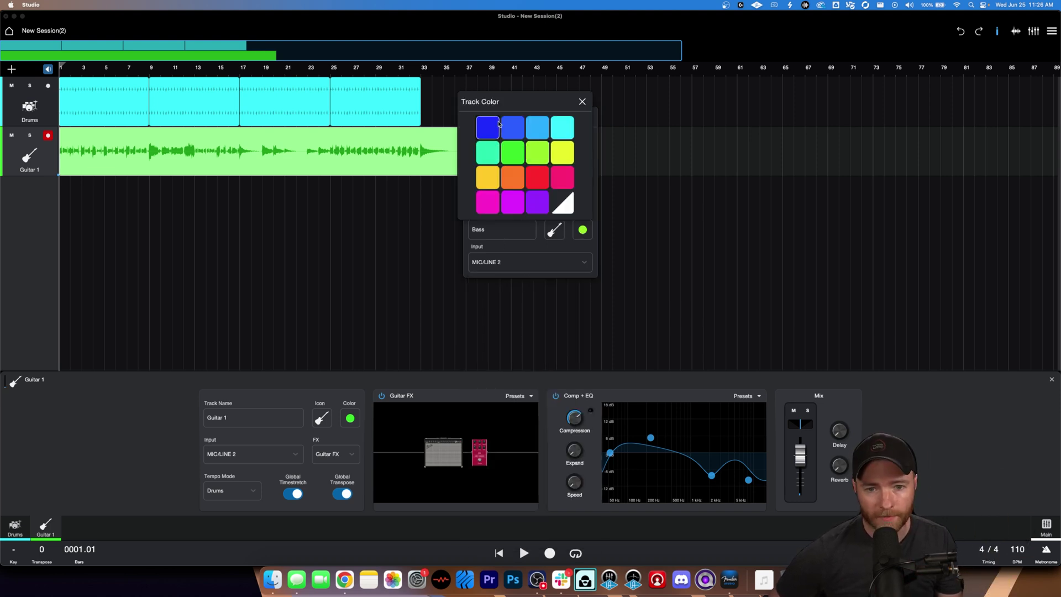
pyautogui.click(515, 202)
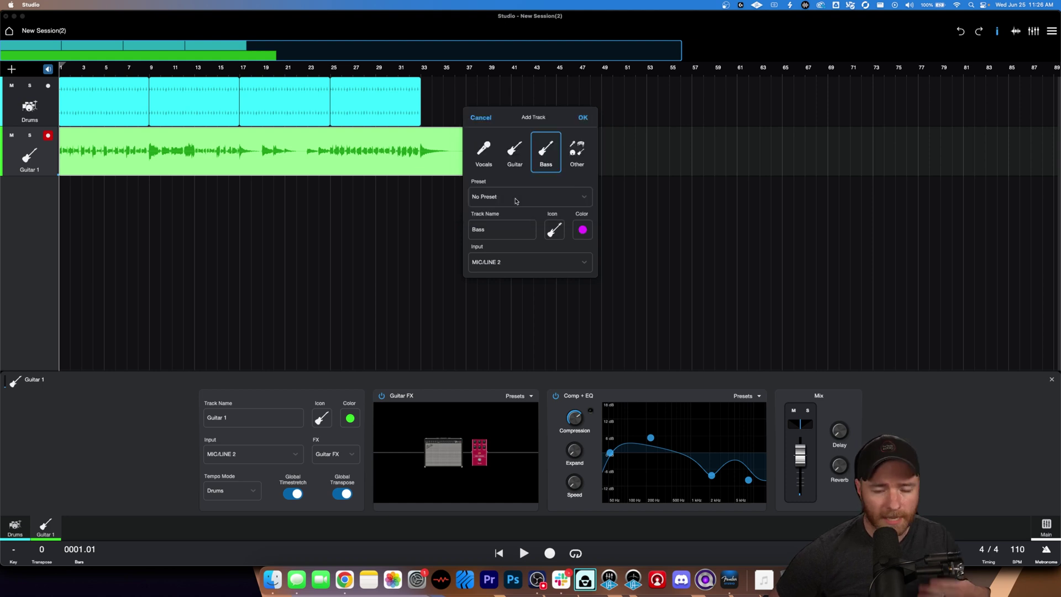
pyautogui.click(515, 198)
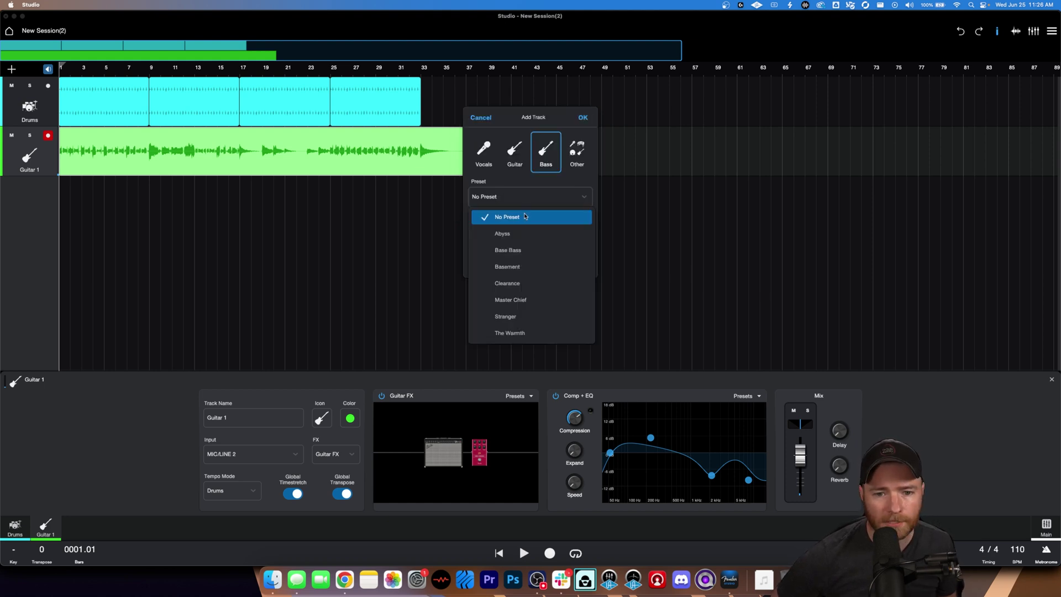
pyautogui.click(572, 251)
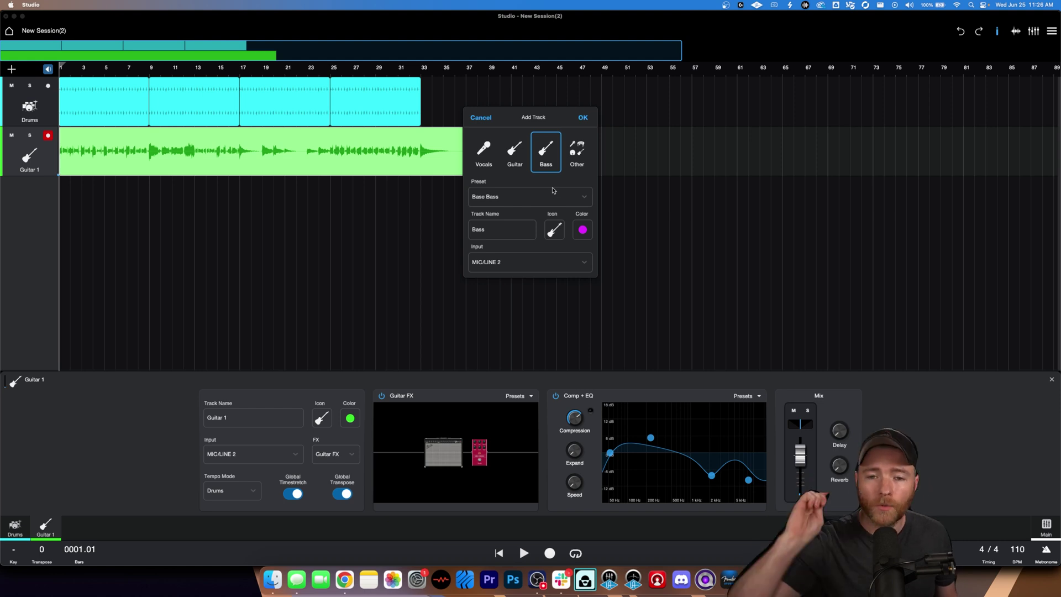
pyautogui.click(582, 118)
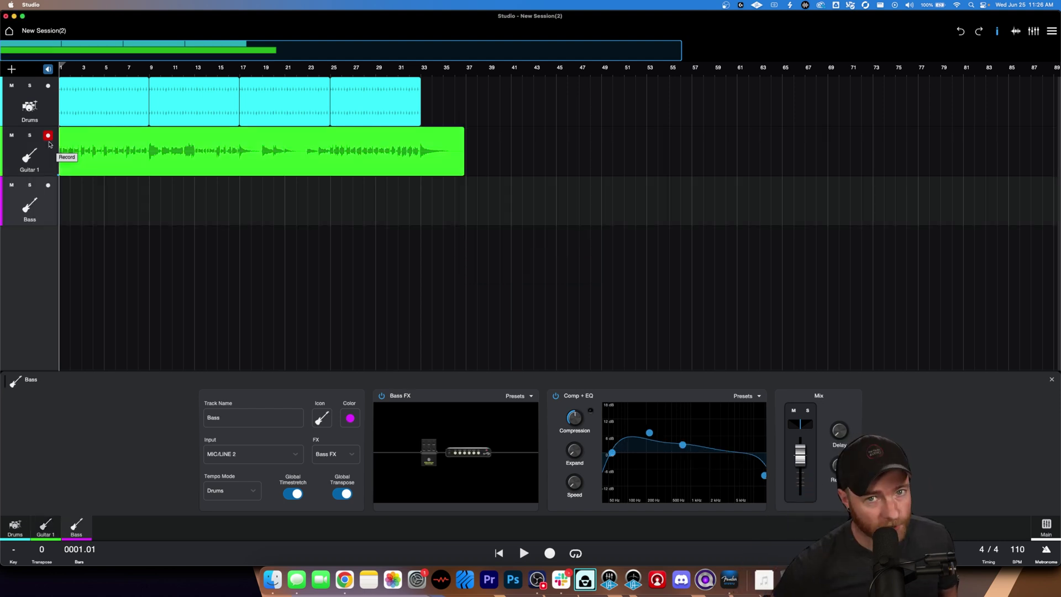
pyautogui.click(48, 135)
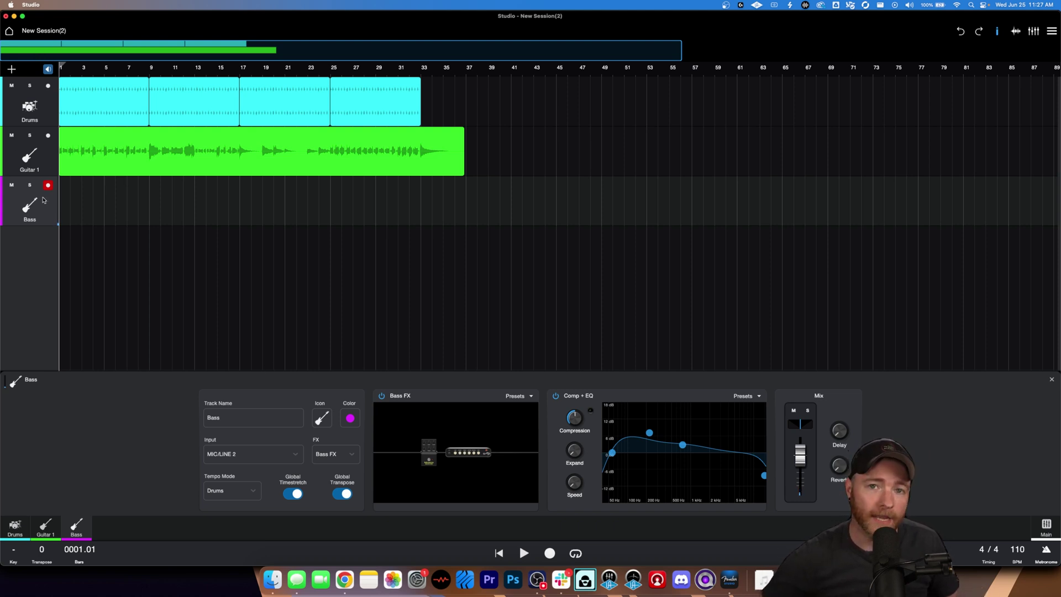
# Step: Record a bass take spanning bars 1–37, then disarm the Bass track
pyautogui.click(549, 552)
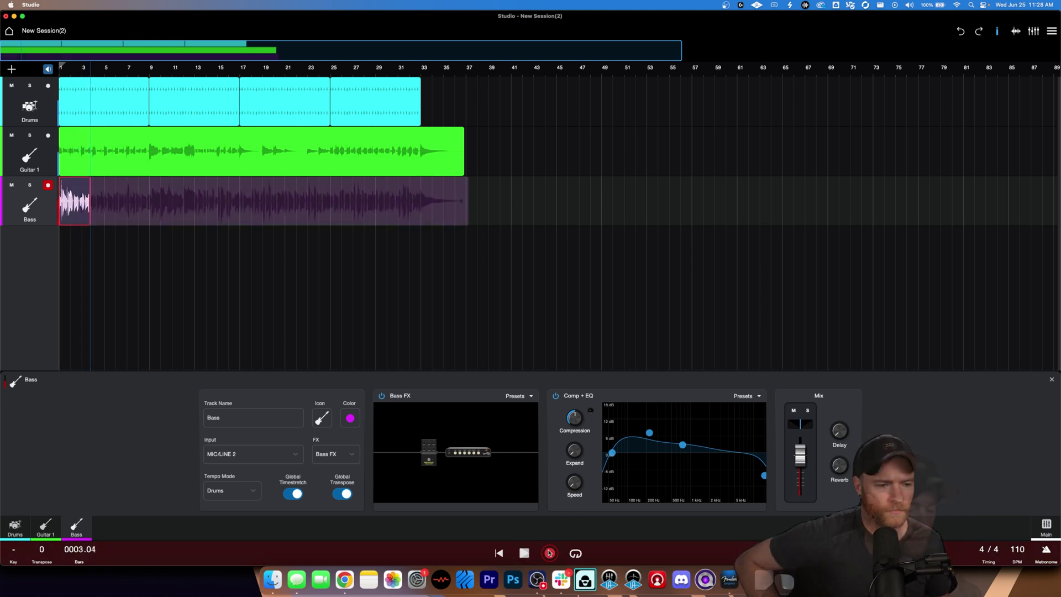
pyautogui.click(549, 552)
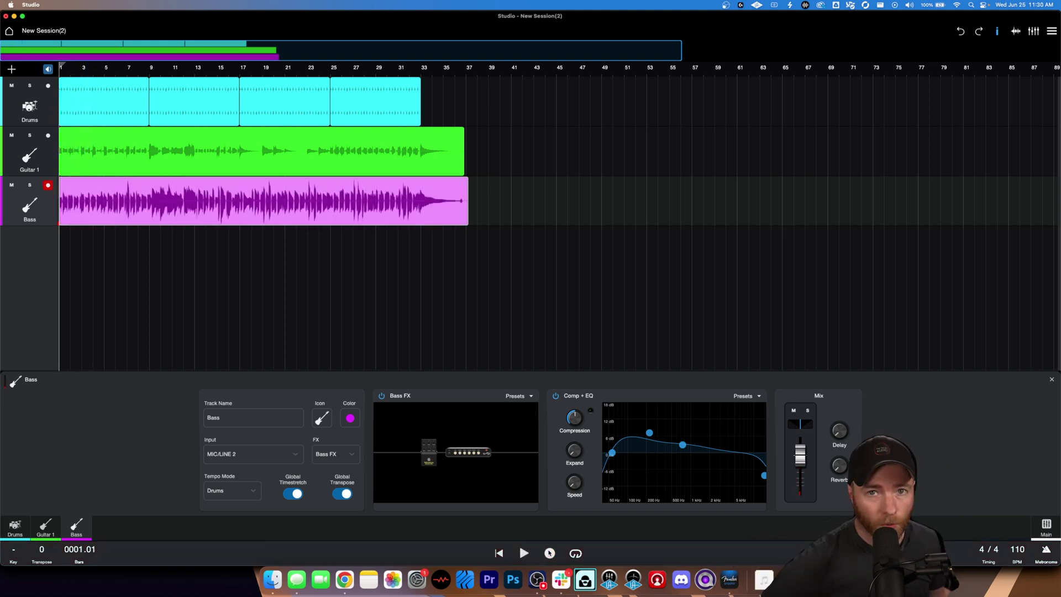
pyautogui.click(48, 185)
# Step: Add a Vocals track with the Room 1 preset below Bass and arm it for recording
pyautogui.click(11, 68)
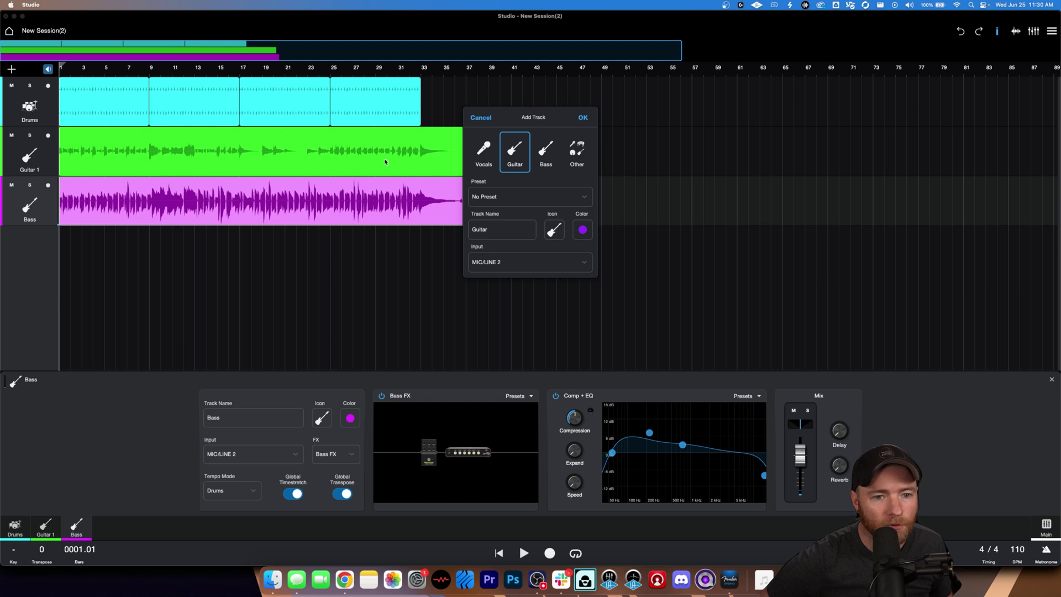
pyautogui.click(504, 204)
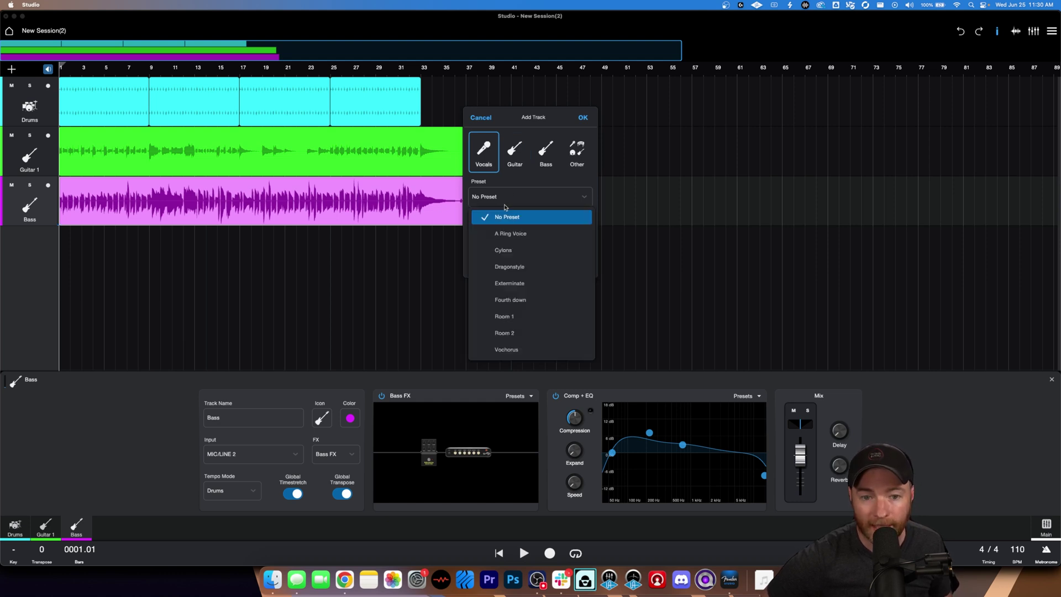
pyautogui.click(538, 317)
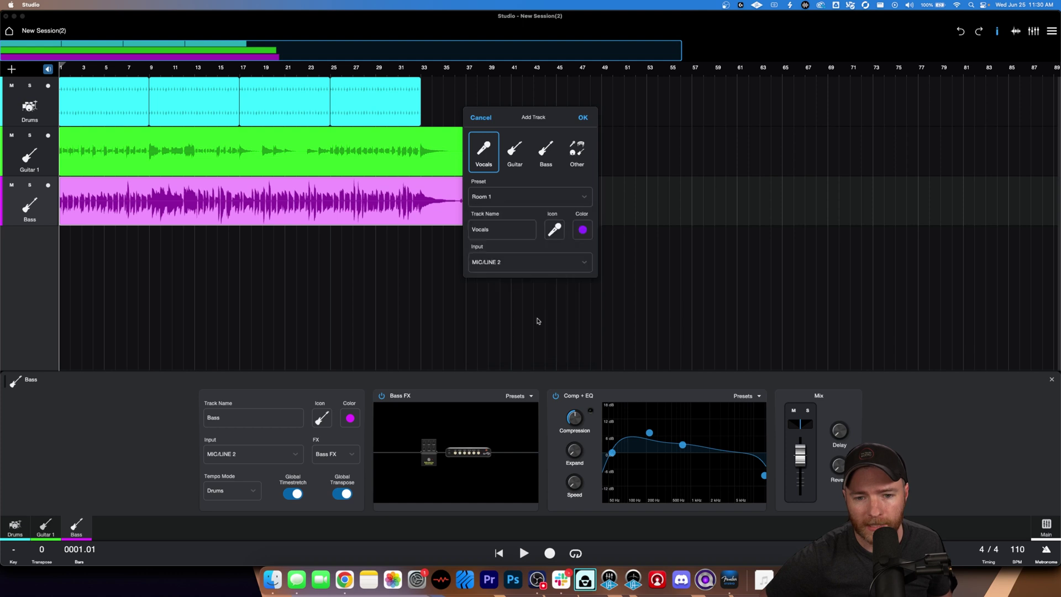
pyautogui.click(581, 118)
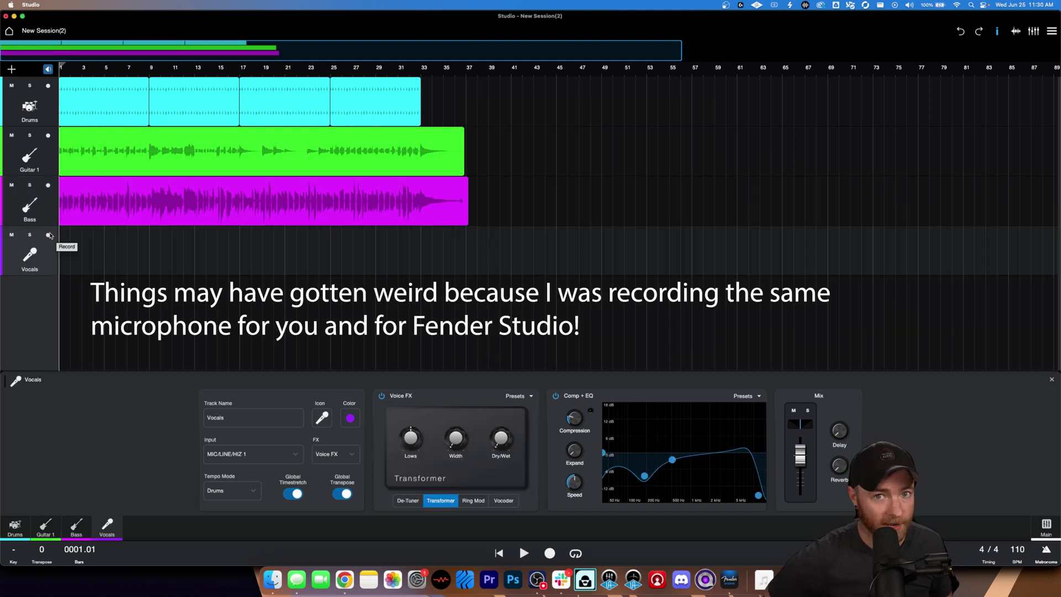
pyautogui.click(49, 236)
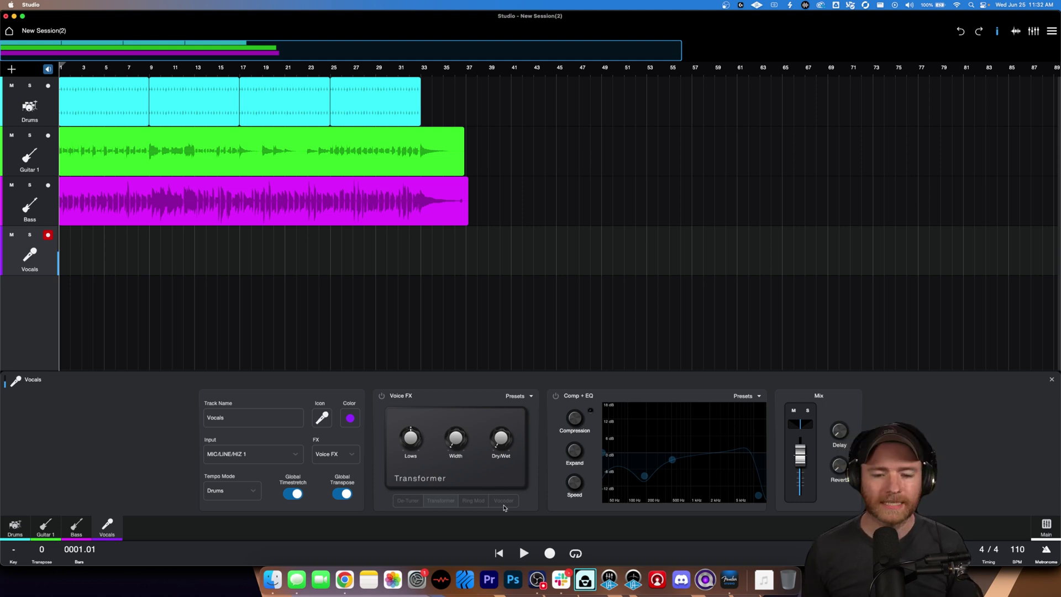
# Step: Turn on Voice FX with Transformer dry/wet at 30%, and enable Comp + EQ
pyautogui.click(381, 396)
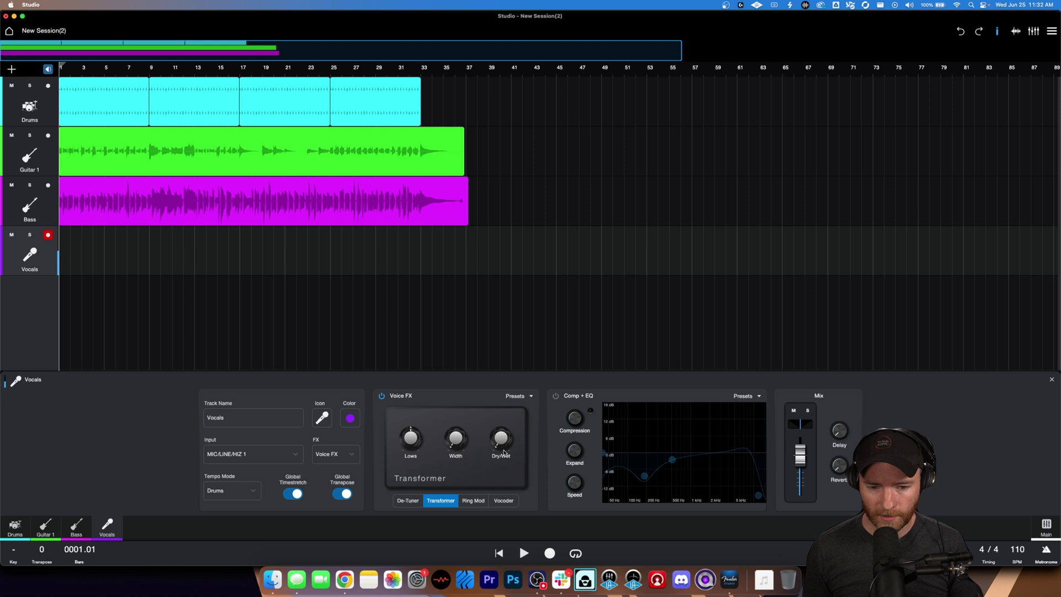
pyautogui.moveTo(509, 436); pyautogui.dragTo(519, 332)
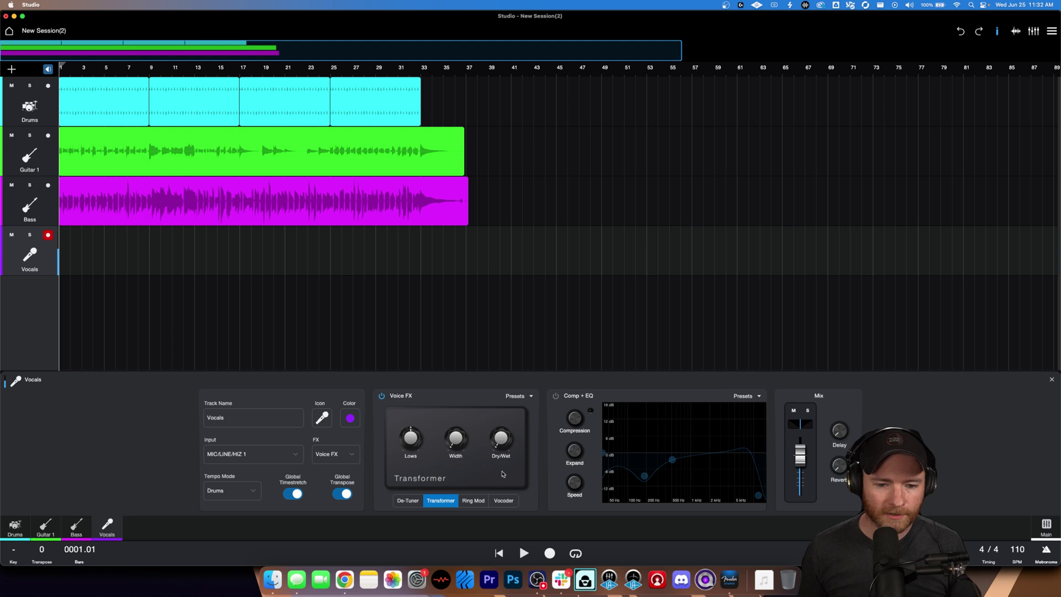
pyautogui.click(556, 396)
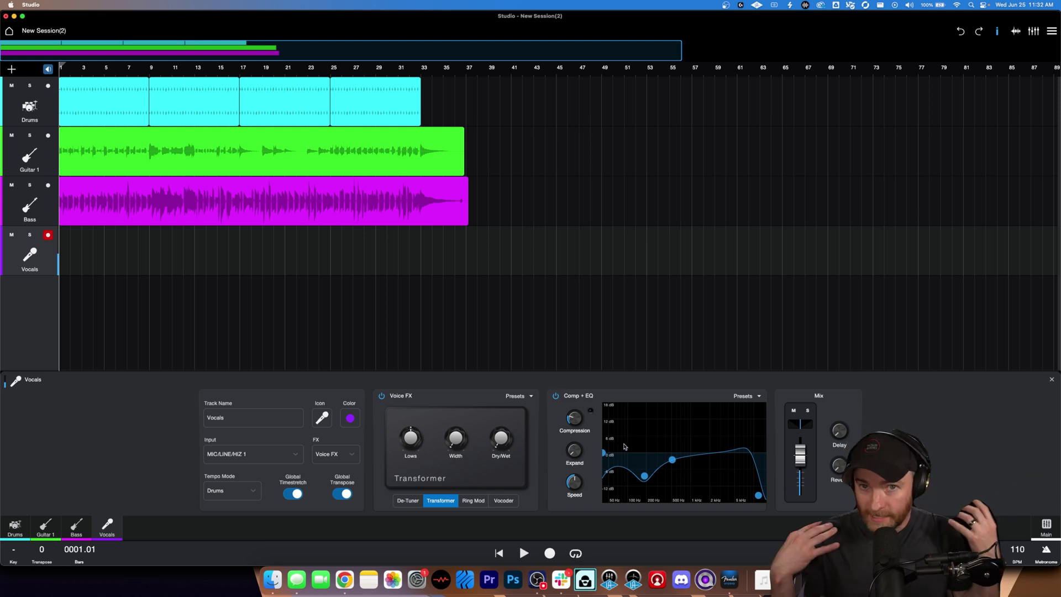
# Step: Try the De-Tuner at 100% dry/wet, then switch the voice effect to Ring Modulator
pyautogui.click(556, 396)
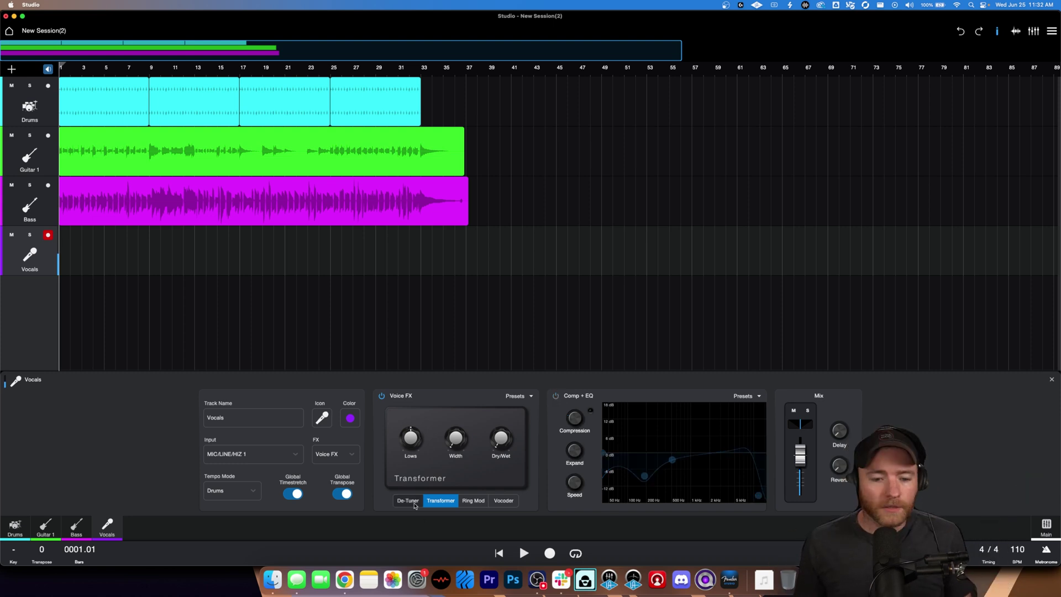
pyautogui.click(408, 500)
pyautogui.moveTo(488, 446); pyautogui.dragTo(509, 317)
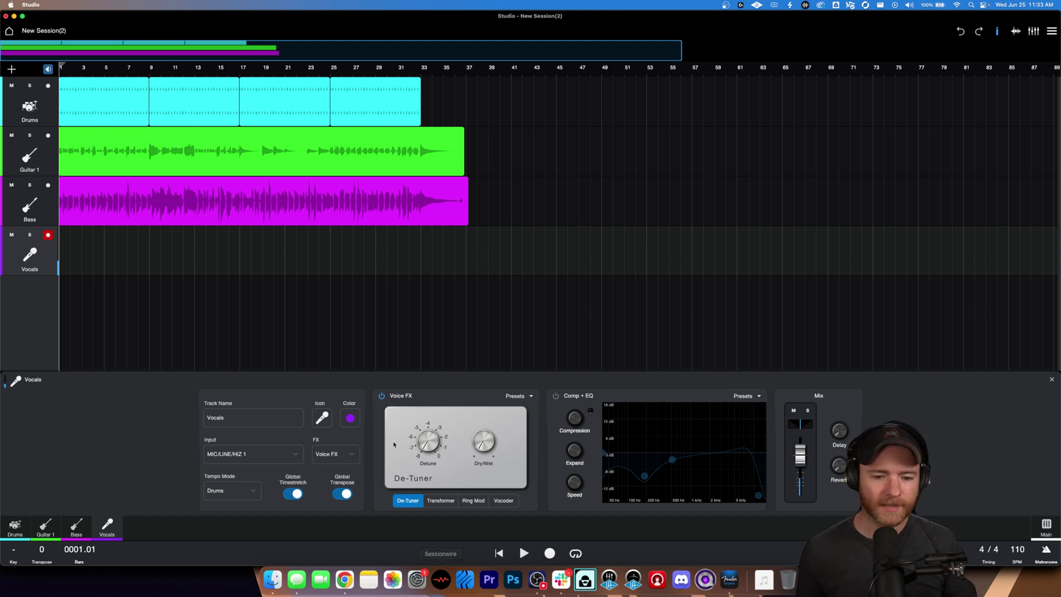
pyautogui.click(474, 500)
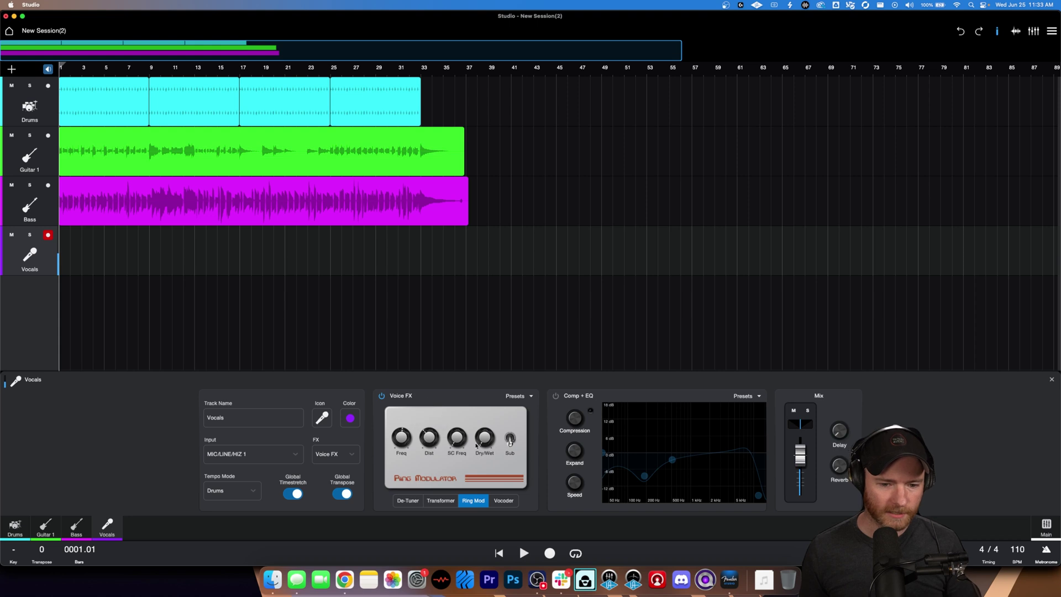
# Step: Tune the Ring Modulator: adjust SC Freq, dry/wet to 43%, frequency to 2.51 Hz
pyautogui.moveTo(464, 436); pyautogui.dragTo(471, 369)
pyautogui.moveTo(482, 440); pyautogui.dragTo(479, 399)
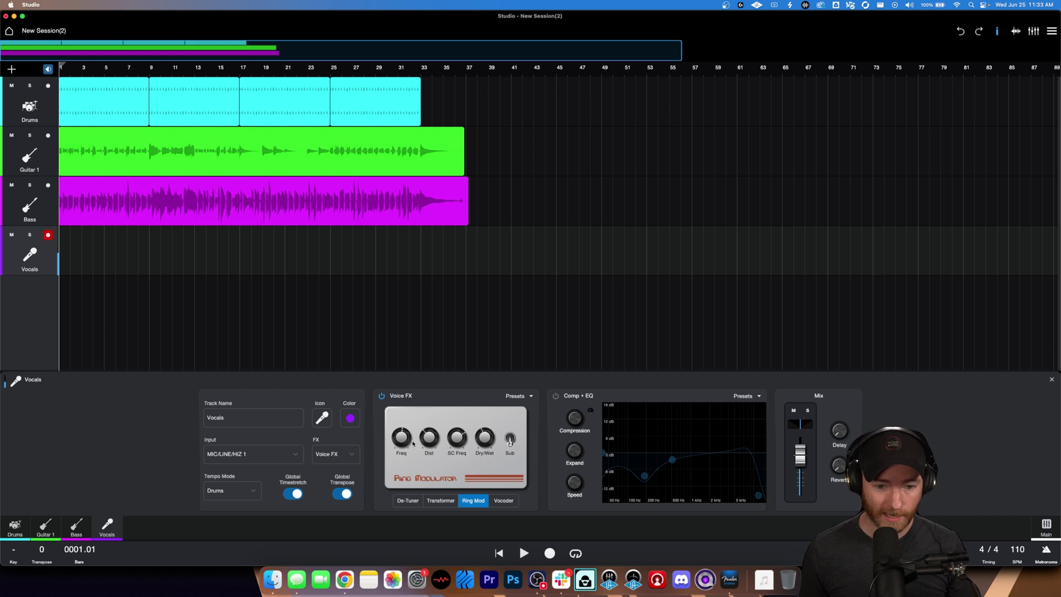
pyautogui.moveTo(459, 438); pyautogui.dragTo(452, 478)
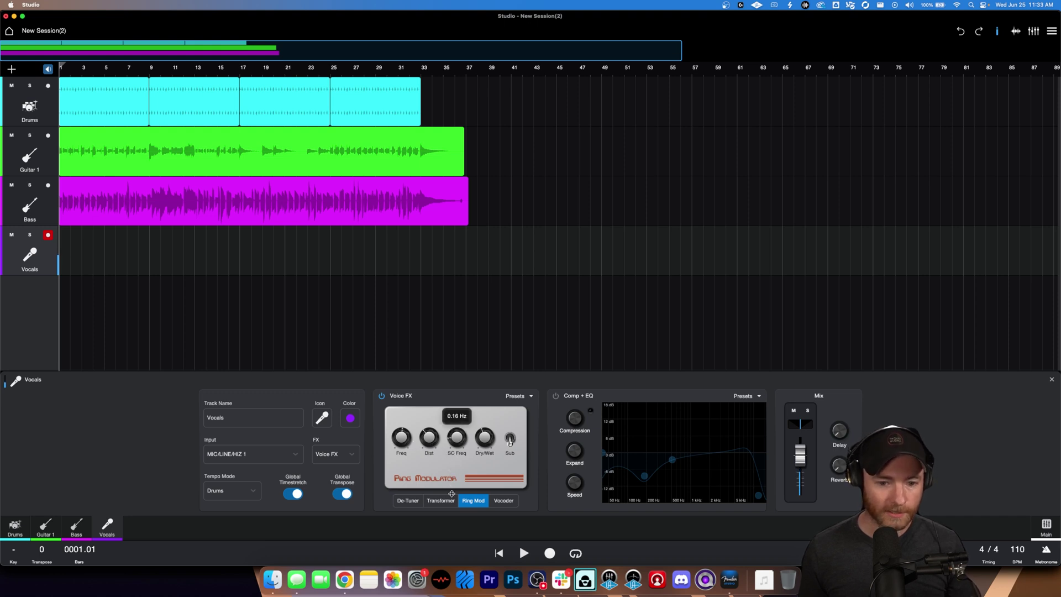
pyautogui.moveTo(404, 437); pyautogui.dragTo(436, 434)
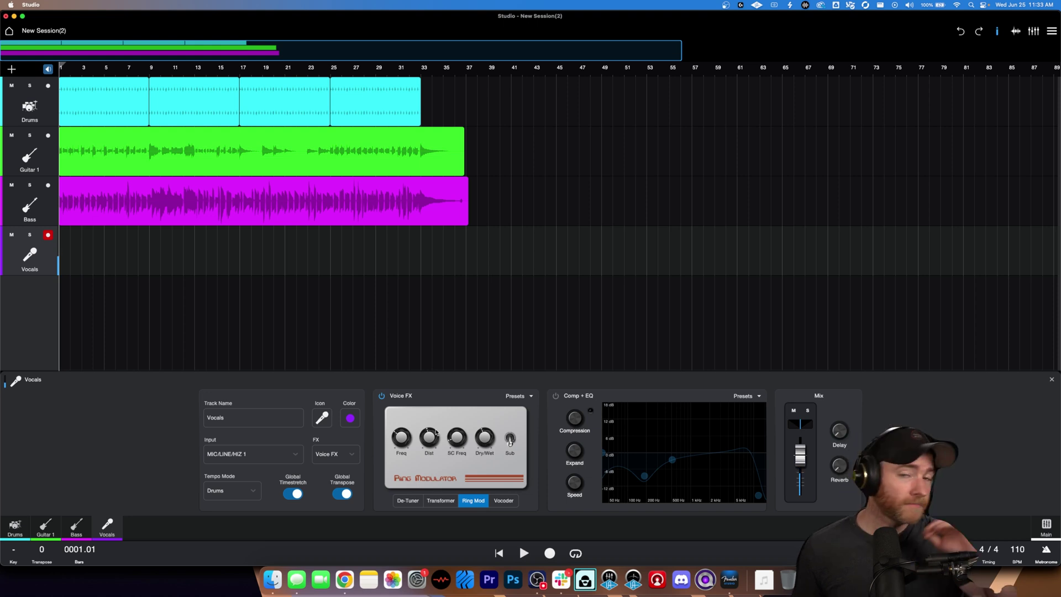
# Step: Switch to Vocoder with frequency 93.93 Hz and waveform changed from Noise to Sawtooth
pyautogui.click(503, 500)
pyautogui.moveTo(413, 444); pyautogui.dragTo(411, 390)
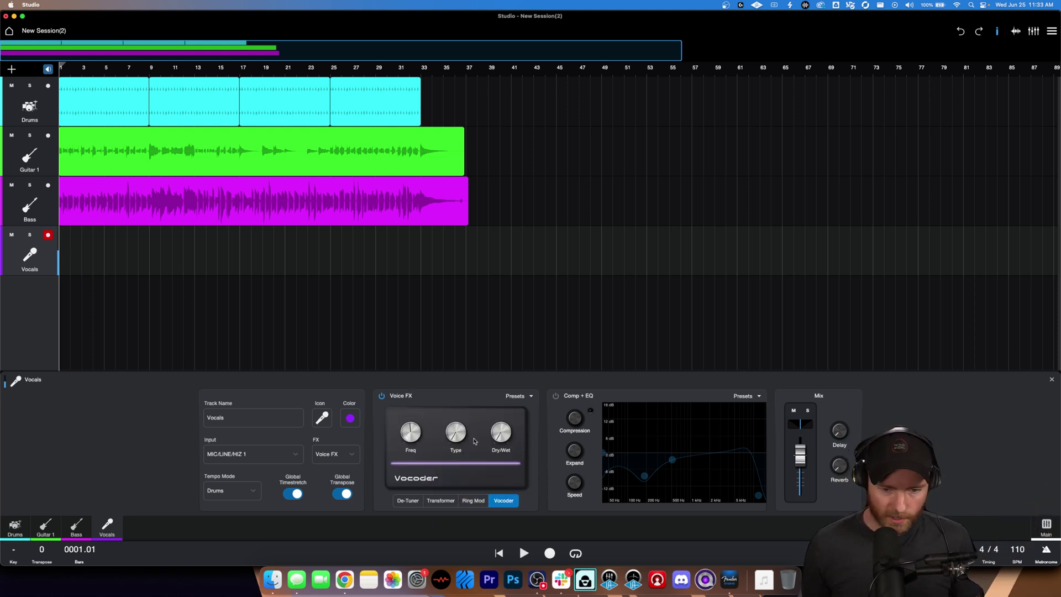
pyautogui.moveTo(460, 426)
pyautogui.moveTo(461, 427); pyautogui.dragTo(478, 314)
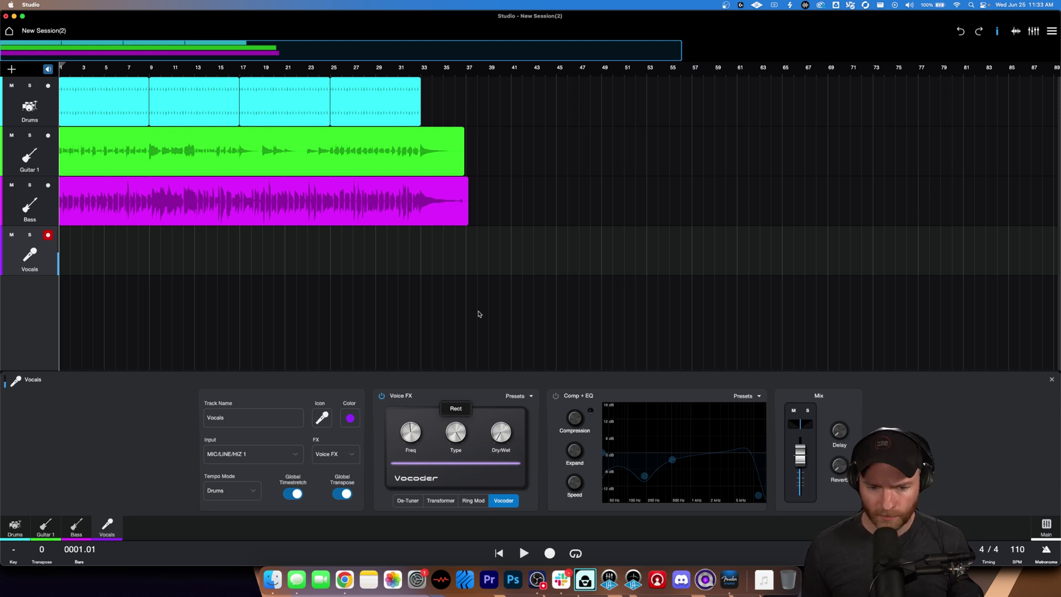
pyautogui.moveTo(500, 429)
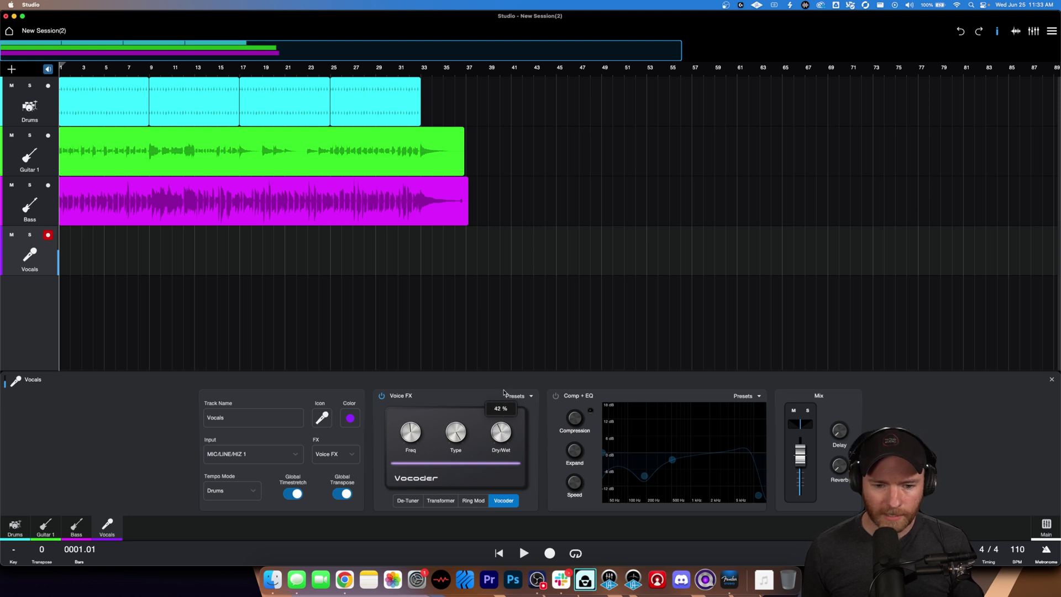
pyautogui.moveTo(462, 437)
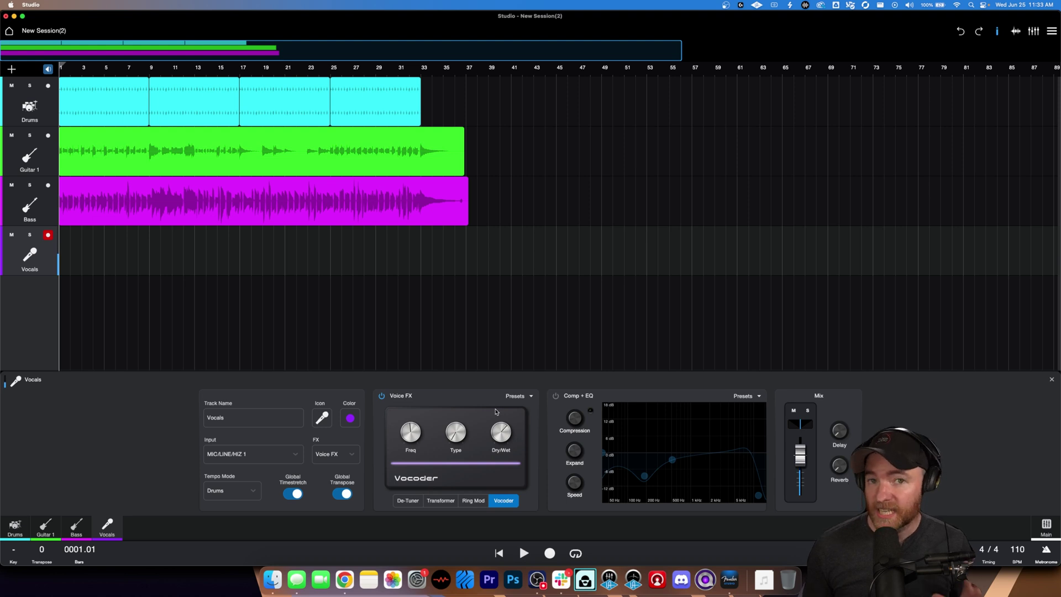
pyautogui.moveTo(401, 419)
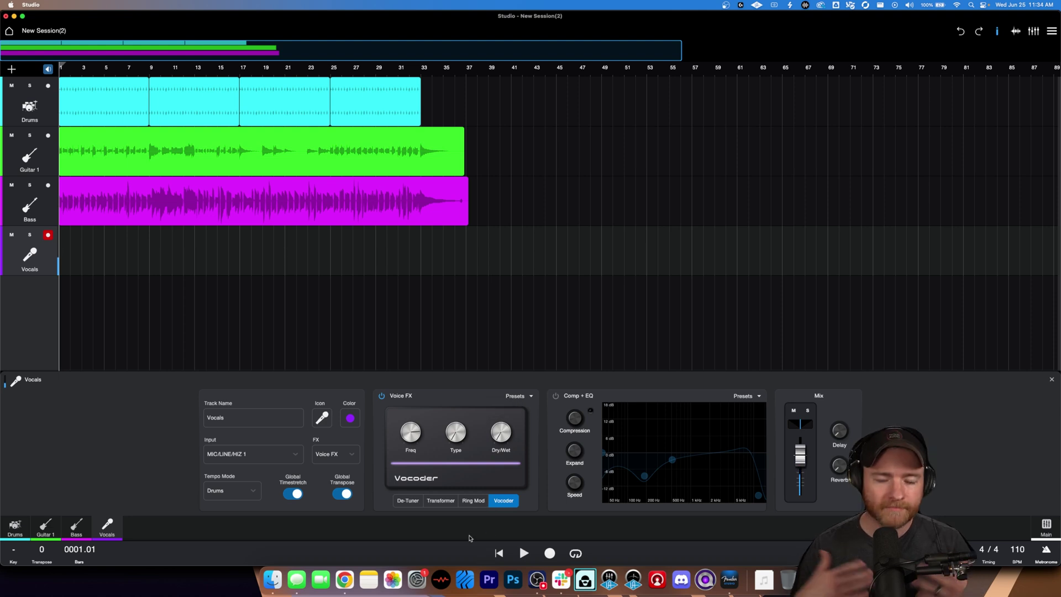
# Step: Switch the vocal effect back to Transformer, then turn Voice FX off
pyautogui.click(442, 500)
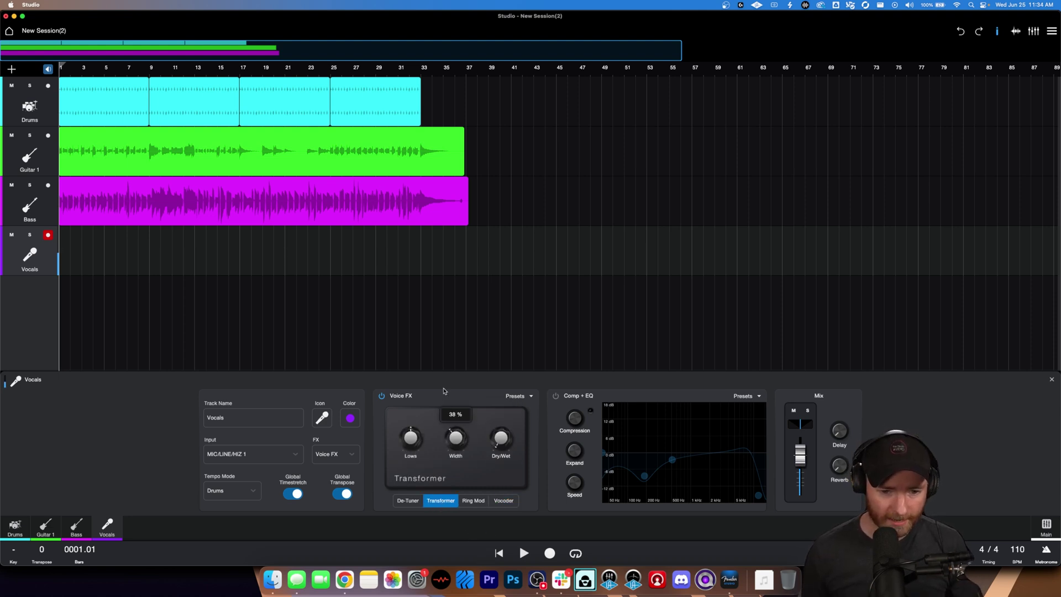
pyautogui.moveTo(408, 453)
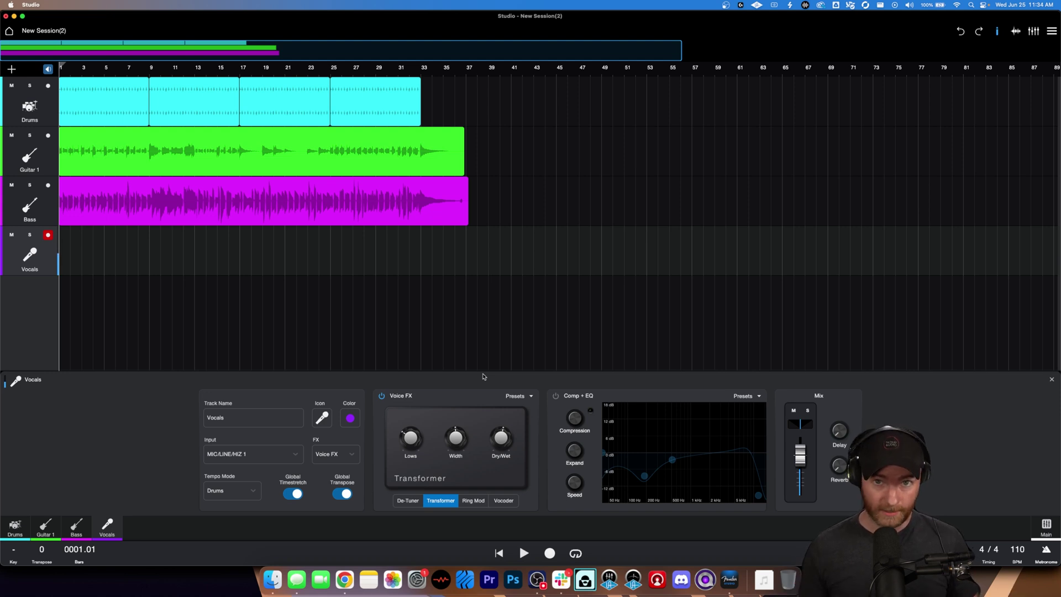
pyautogui.click(381, 396)
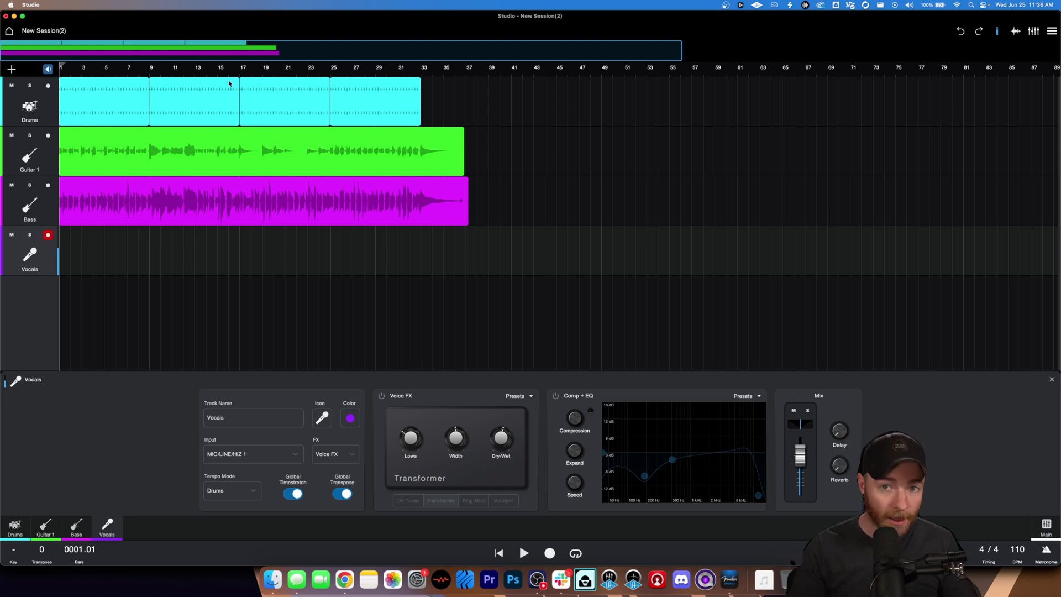
# Step: Open Fender Studio's main menu
pyautogui.click(1053, 33)
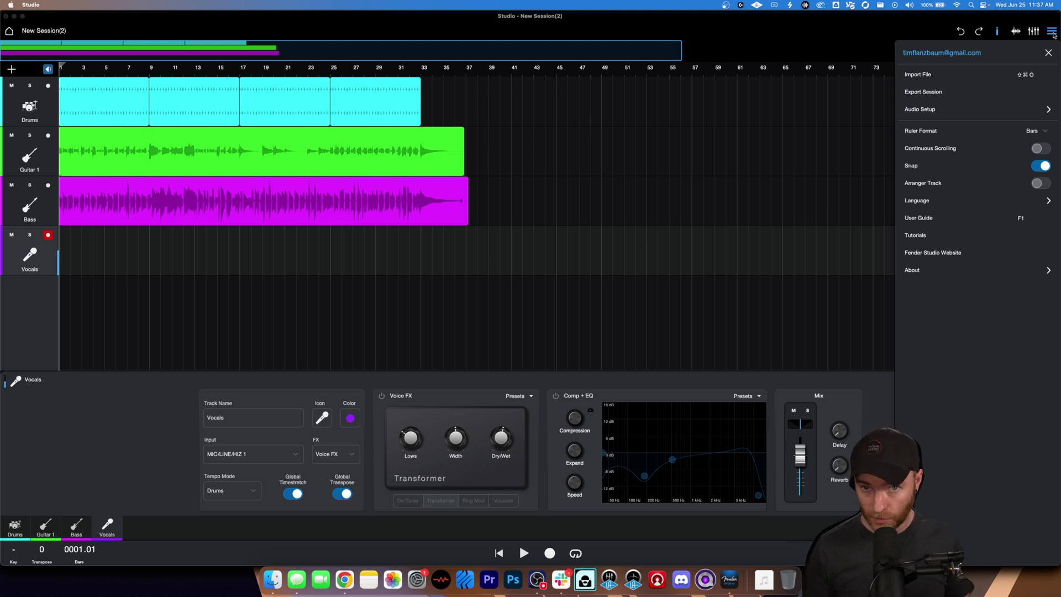
# Step: Open Export Session, select the file name, and toggle Export Audio Mixdown off then on
pyautogui.click(933, 92)
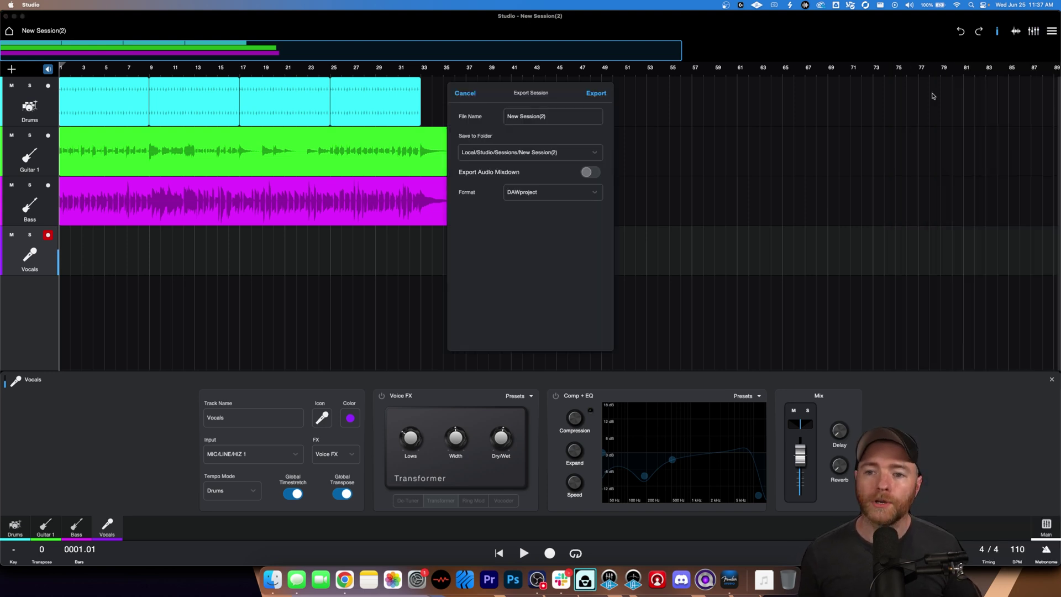
pyautogui.click(558, 118)
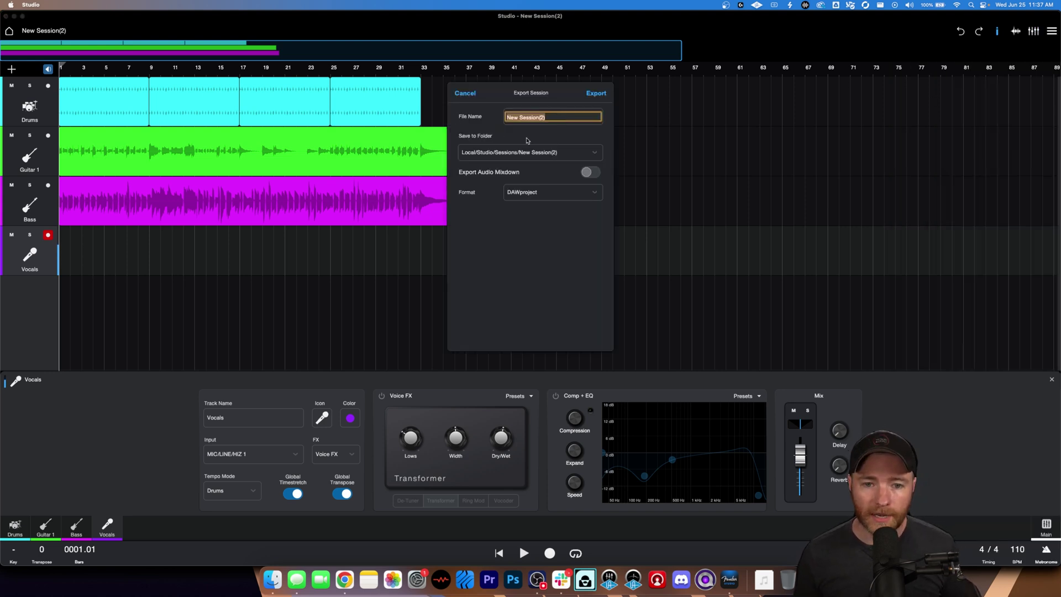
pyautogui.click(590, 172)
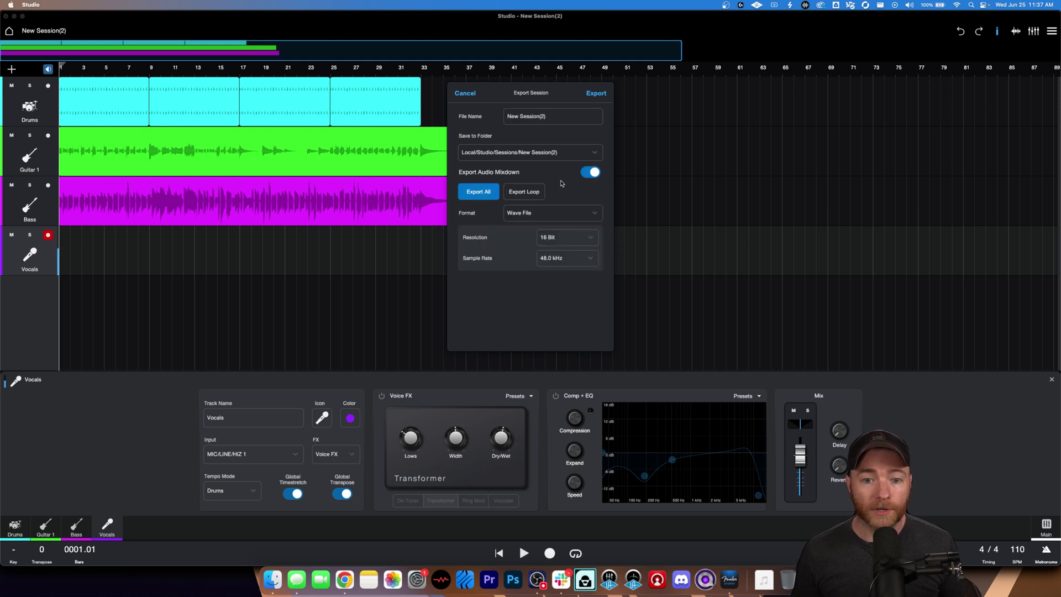
pyautogui.click(594, 171)
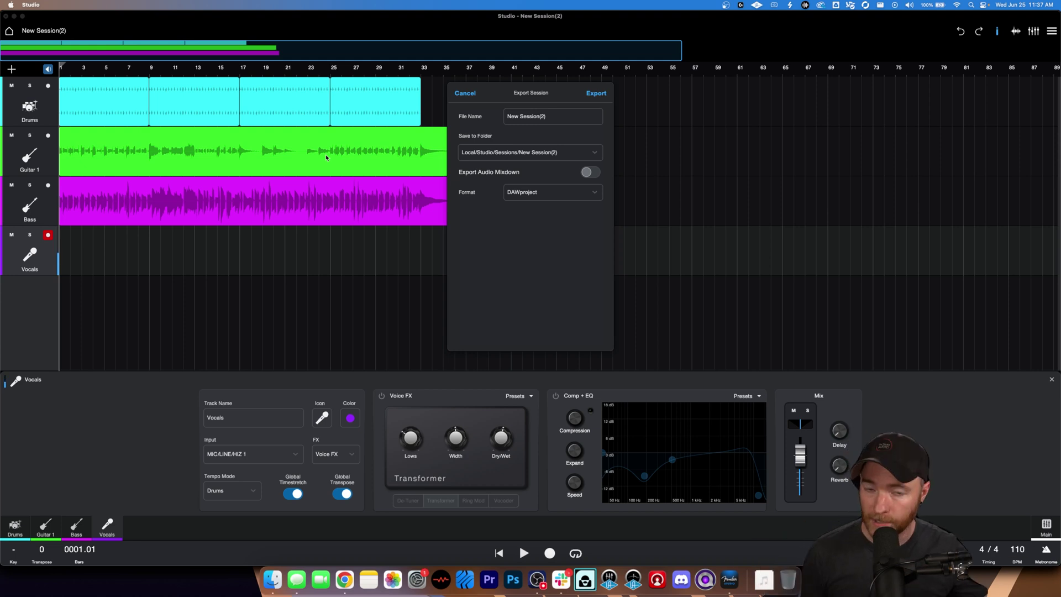
pyautogui.click(589, 172)
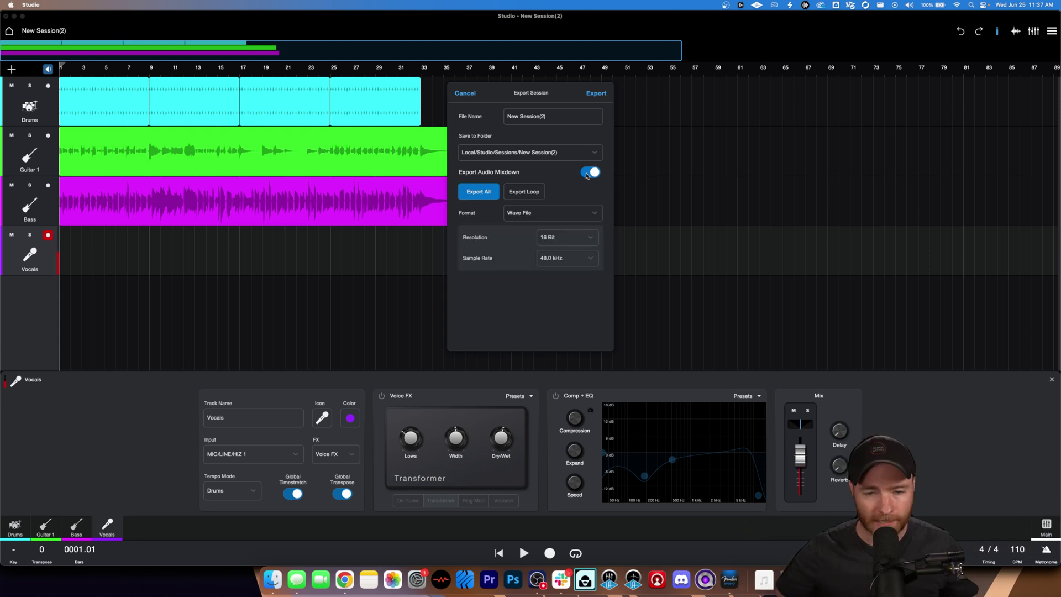
# Step: Export the whole session (Export All) as a 16 Bit, 48.0 kHz Wave File
pyautogui.click(532, 195)
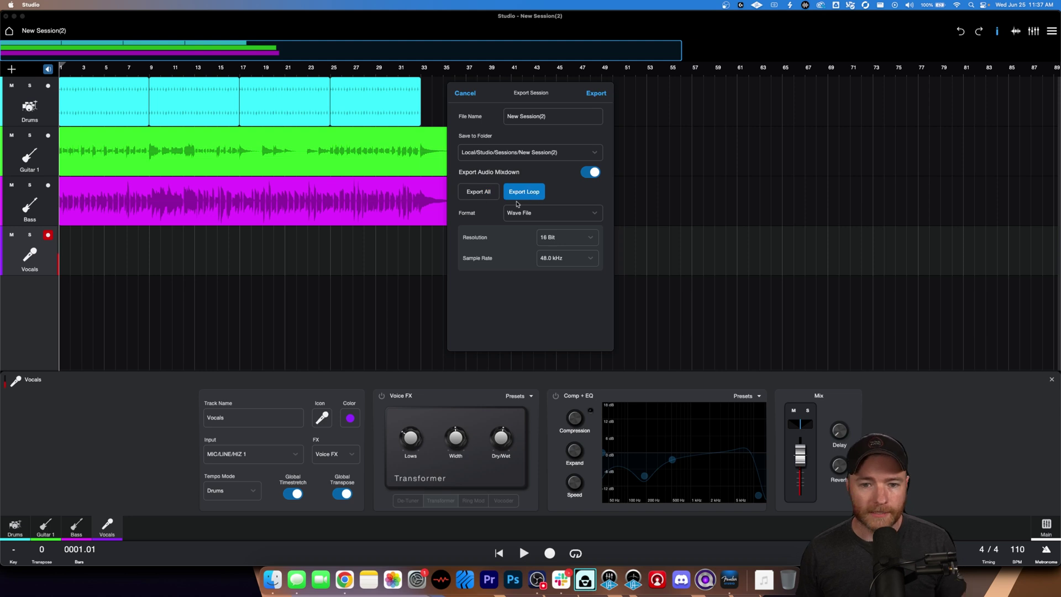
pyautogui.click(480, 195)
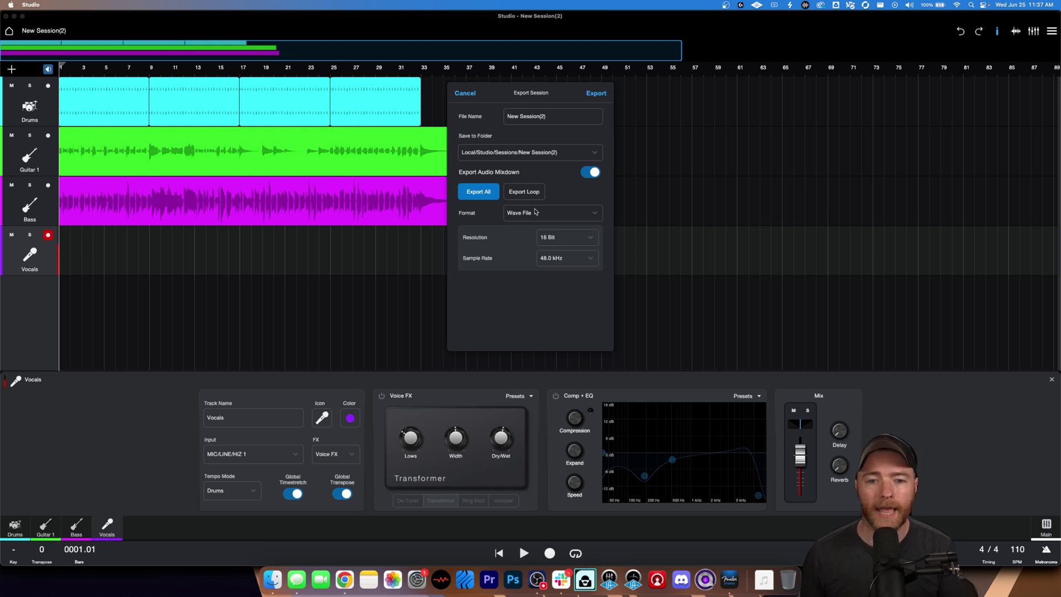
pyautogui.click(568, 213)
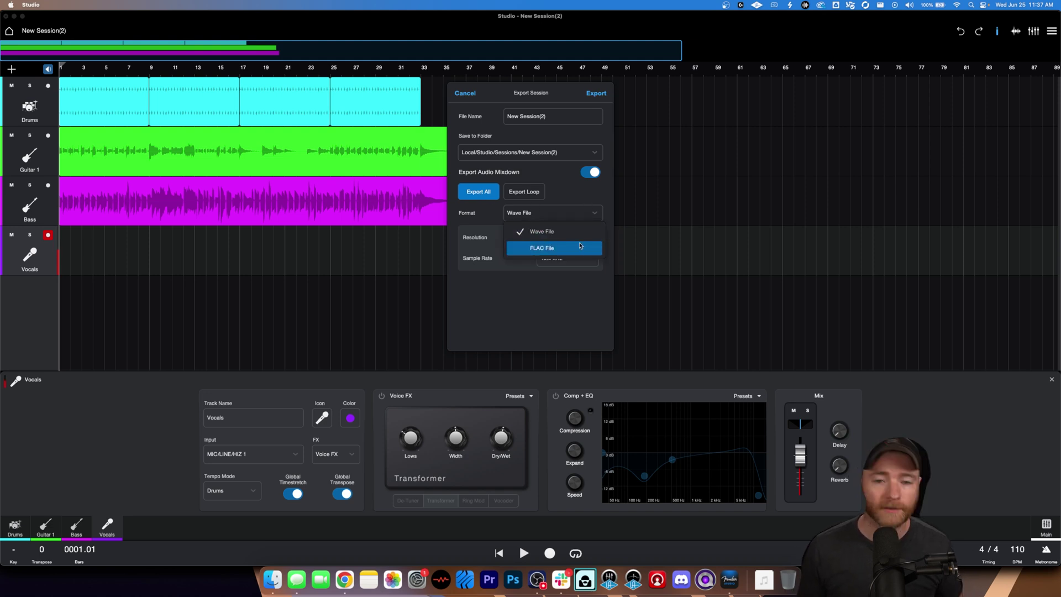
pyautogui.click(575, 194)
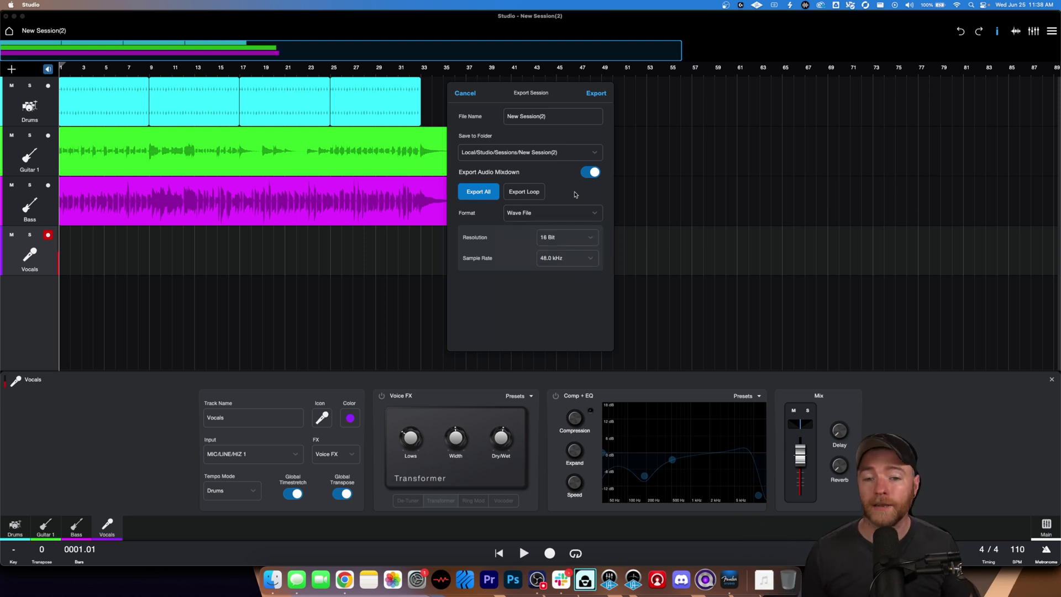
pyautogui.click(590, 242)
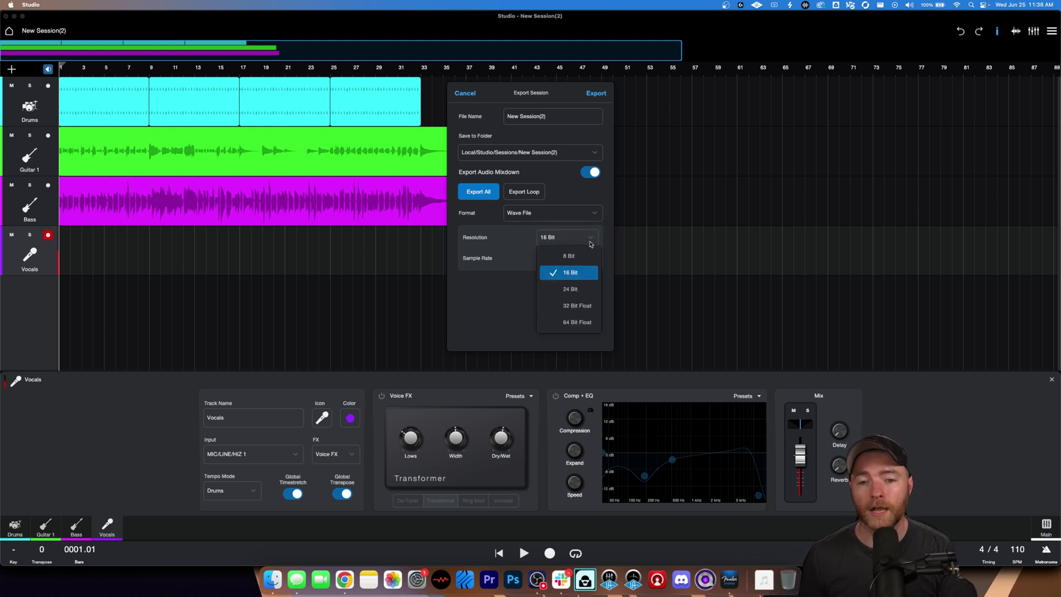
pyautogui.click(590, 244)
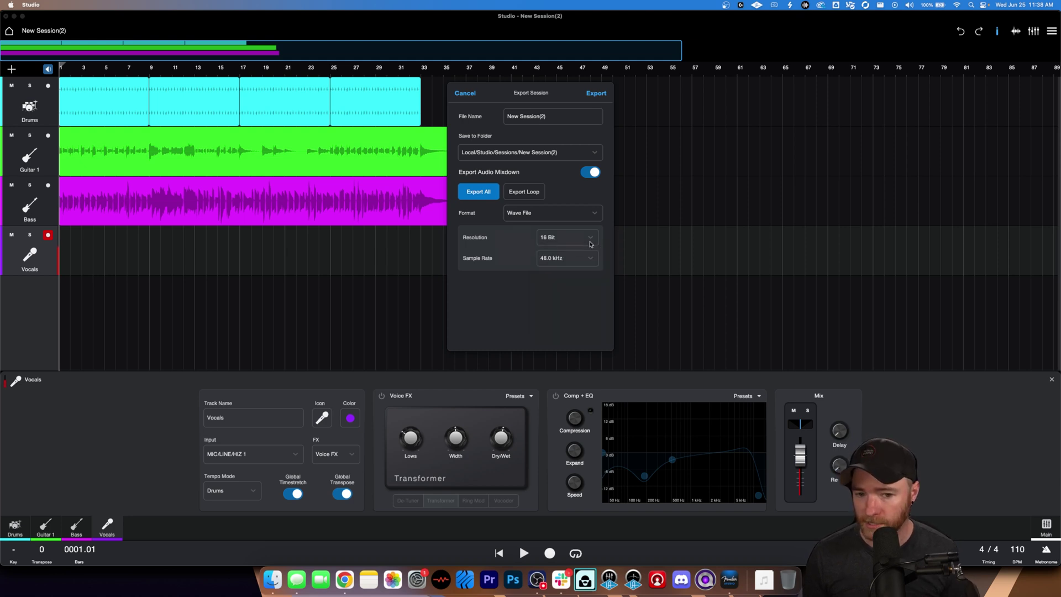
pyautogui.click(592, 261)
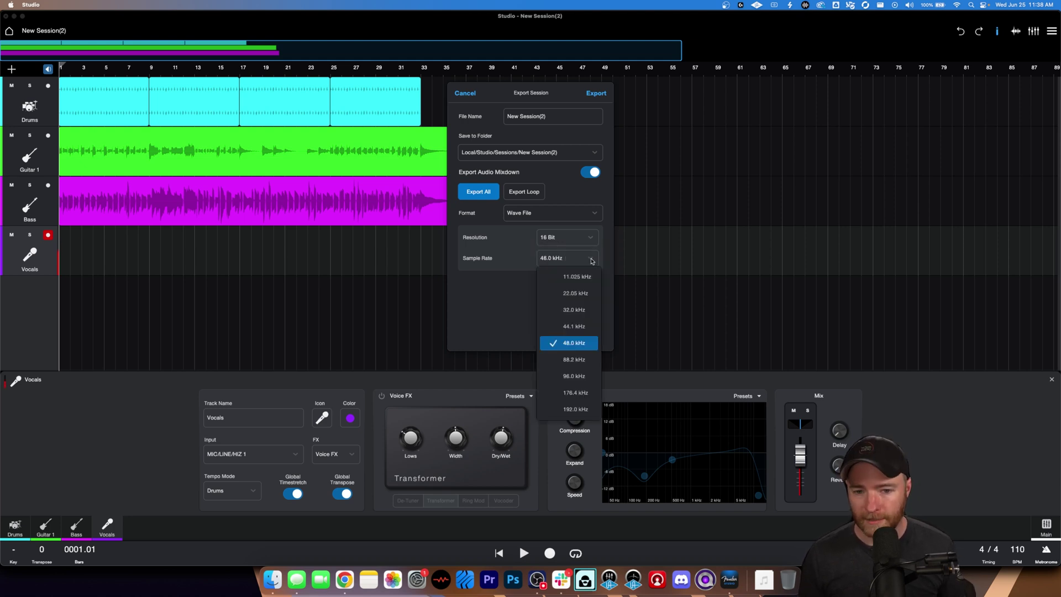
pyautogui.click(506, 258)
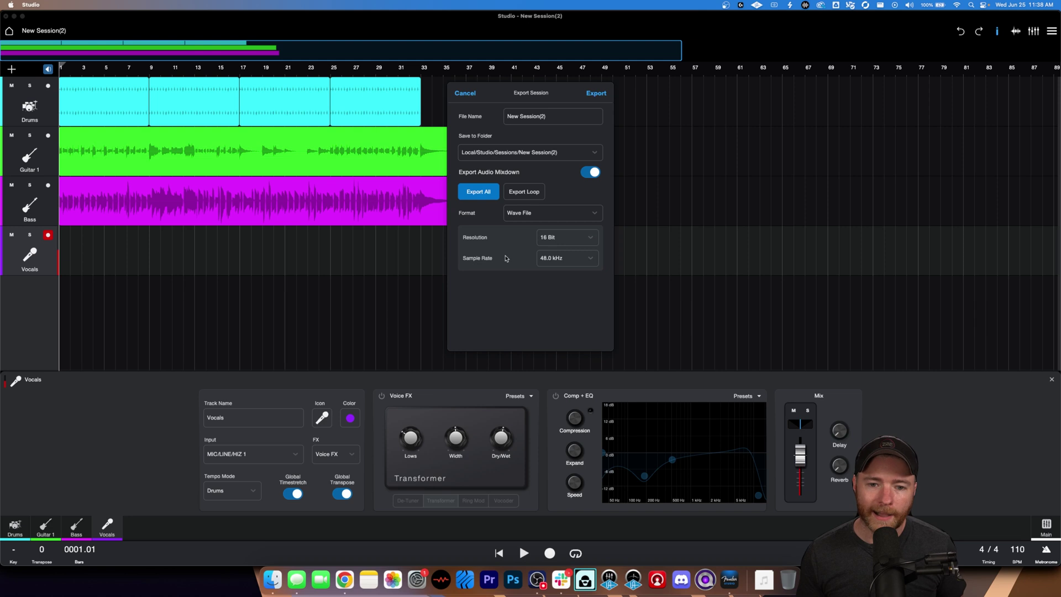